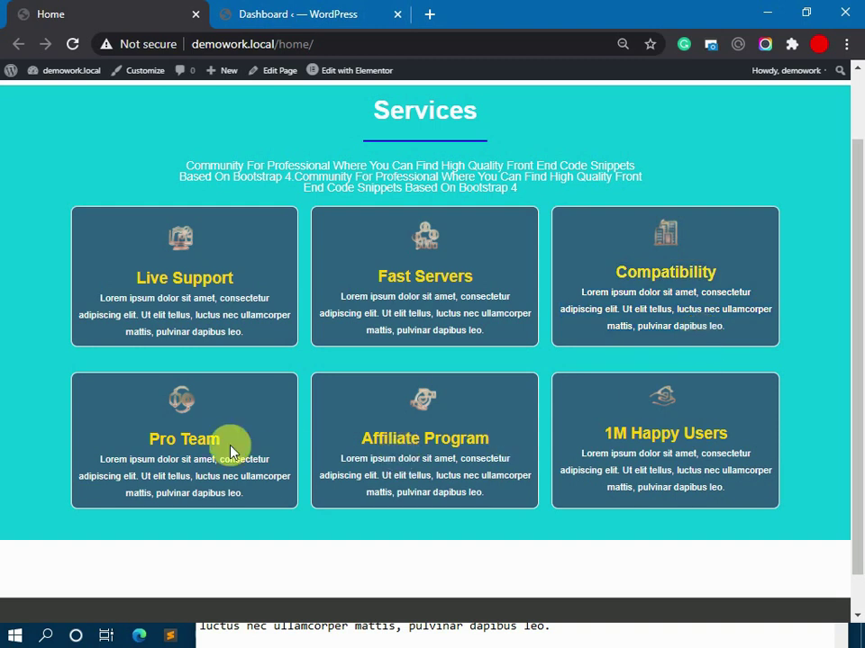
Examine the six service cards and their description texts on the finished Home page.
{"action": "left_click", "coordinate": [401, 465]}
{"action": "left_click_drag", "start_coordinate": [401, 466], "coordinate": [463, 498]}
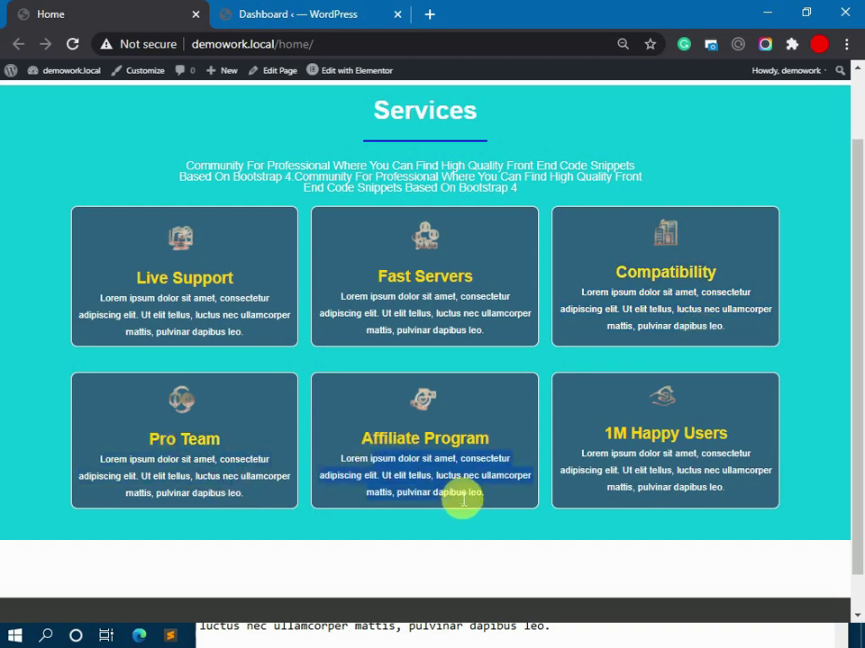
{"action": "left_click_drag", "start_coordinate": [598, 453], "coordinate": [698, 487]}
{"action": "left_click", "coordinate": [328, 322]}
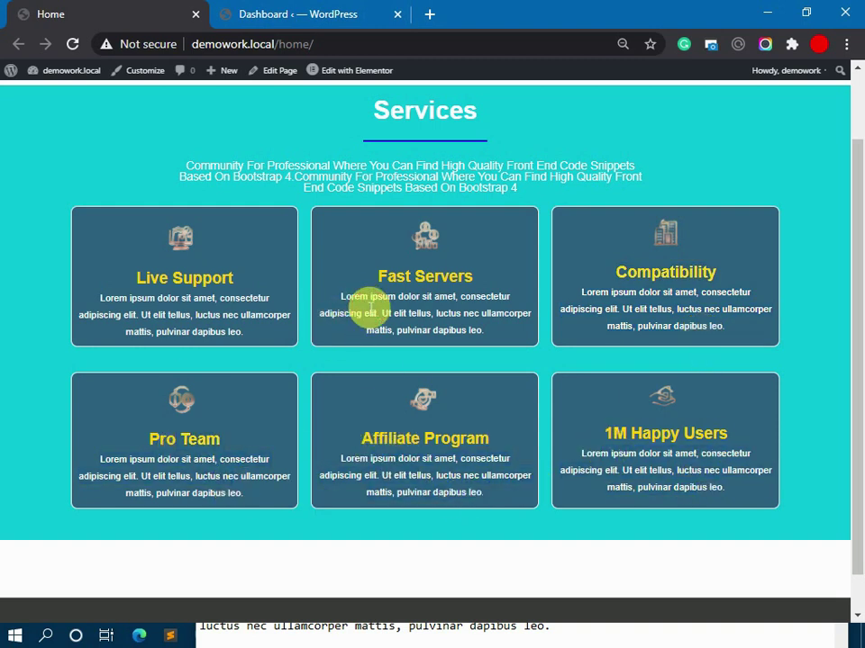
Check the Elementor and Elementor Pro entries in the WordPress site's list of installed plugins.
{"action": "left_click", "coordinate": [280, 13]}
{"action": "mouse_move", "coordinate": [36, 217]}
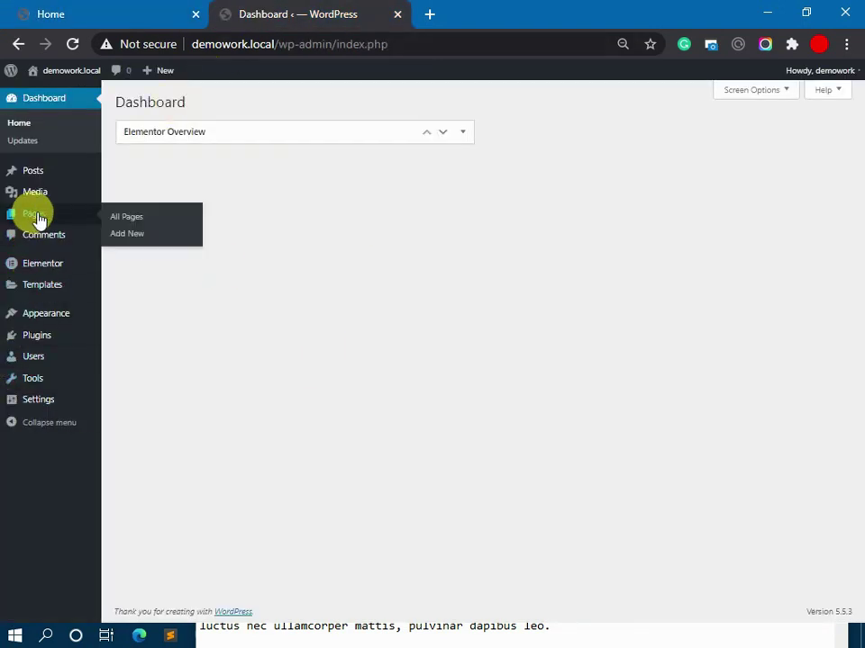
{"action": "left_click", "coordinate": [42, 338]}
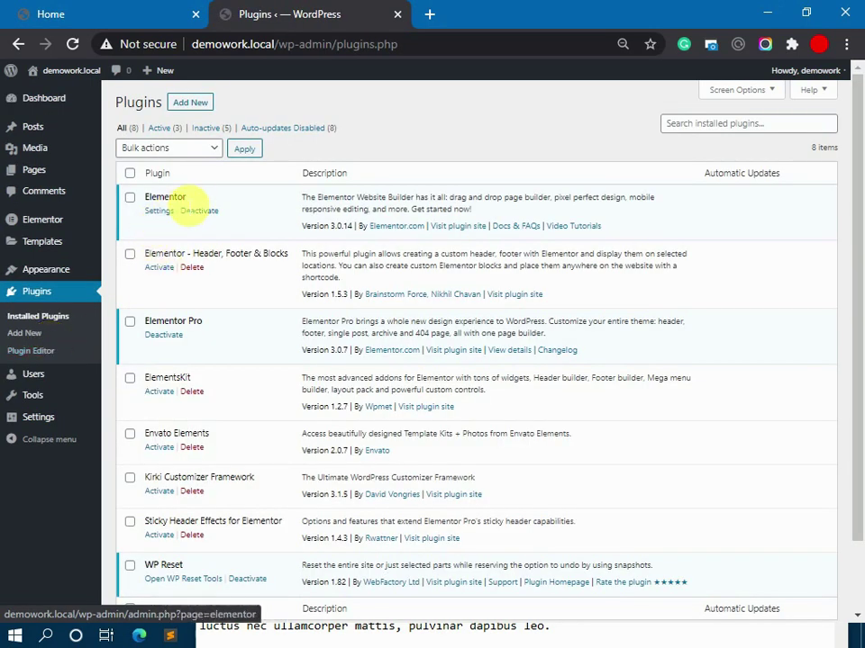
{"action": "left_click_drag", "start_coordinate": [188, 203], "coordinate": [128, 196]}
{"action": "left_click_drag", "start_coordinate": [207, 325], "coordinate": [146, 322]}
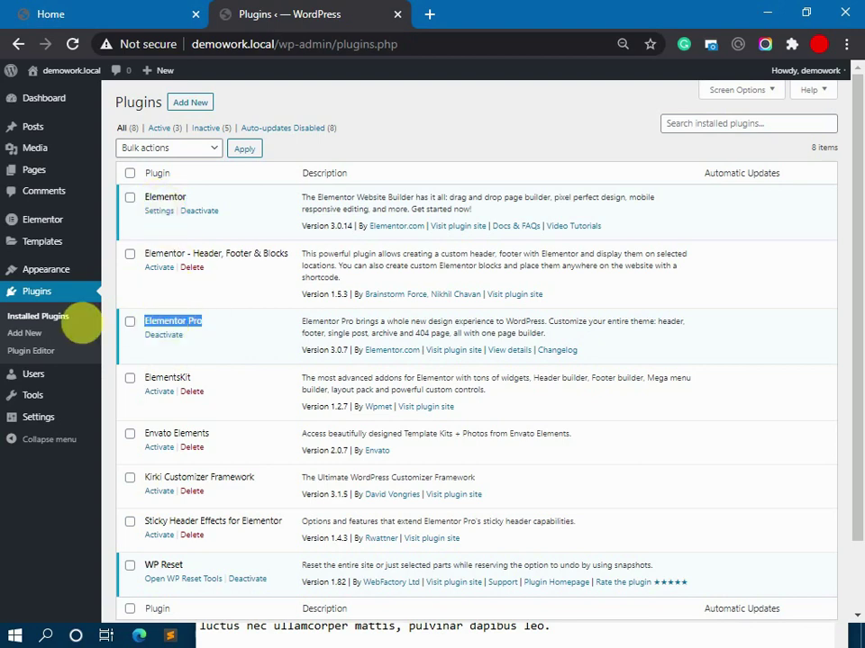
Create a new WordPress page titled "Services", copying the title from the Home page's section heading.
{"action": "left_click", "coordinate": [42, 180]}
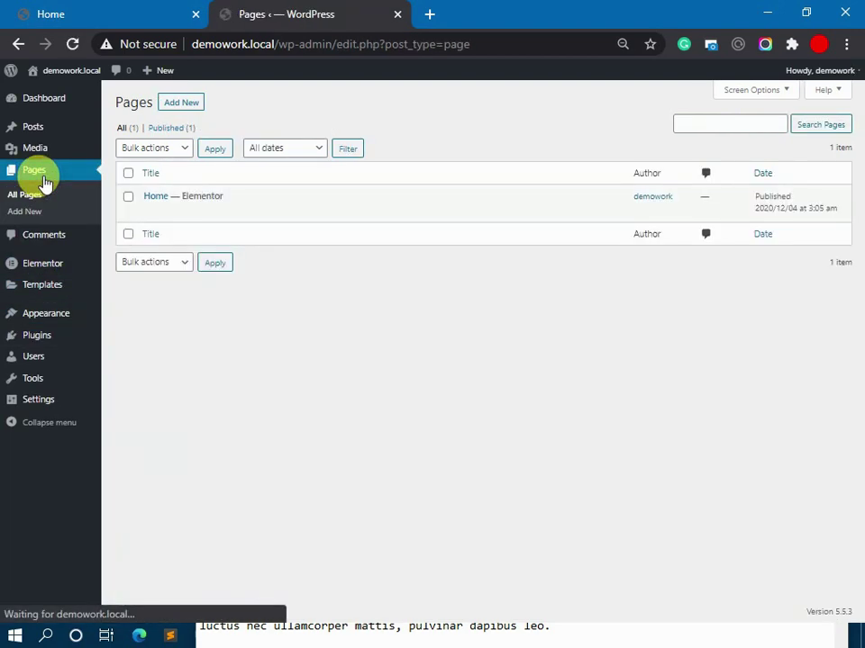
{"action": "left_click", "coordinate": [193, 104]}
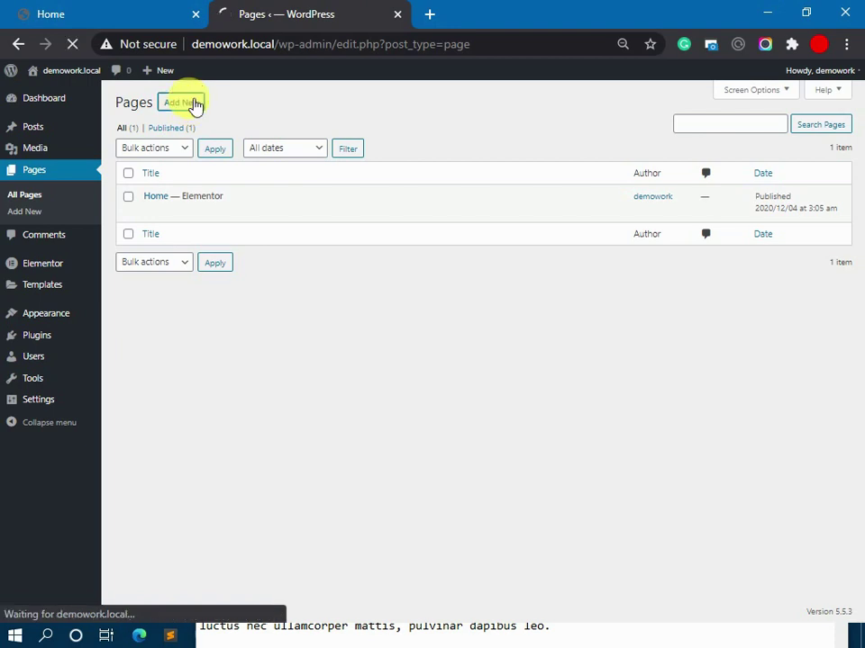
{"action": "left_click", "coordinate": [110, 9]}
{"action": "double_click", "coordinate": [442, 111]}
{"action": "key", "text": "ctrl+c"}
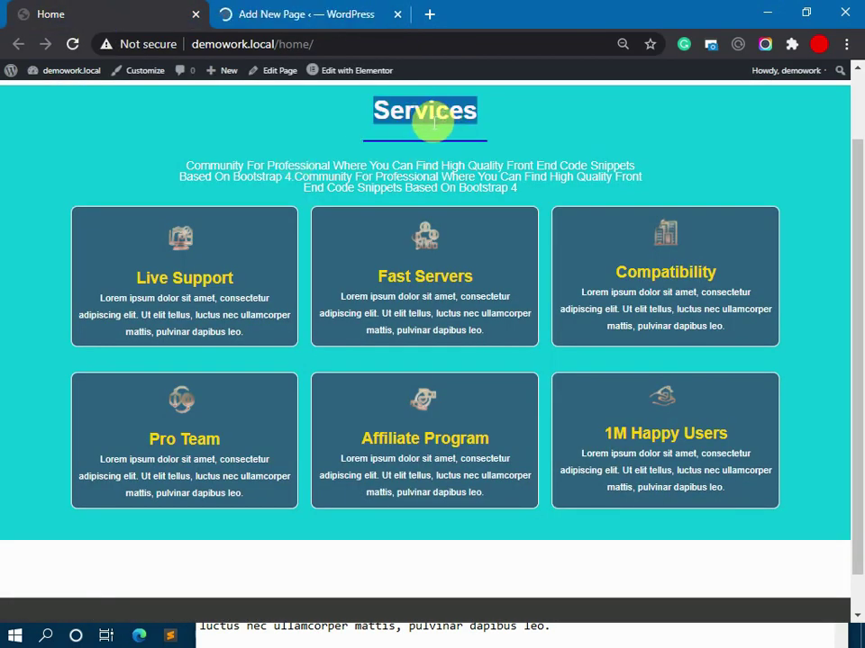
{"action": "left_click", "coordinate": [306, 12]}
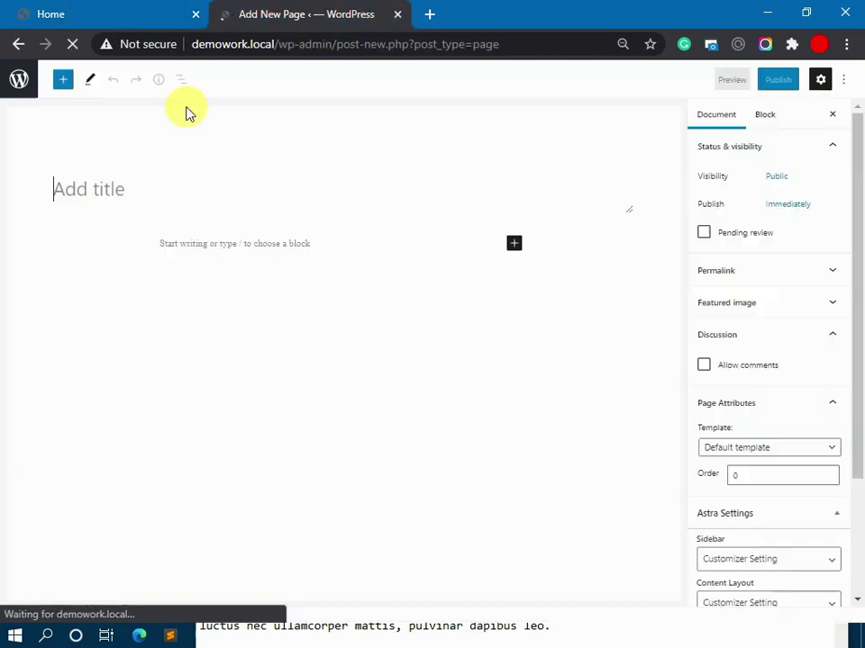
{"action": "key", "text": "ctrl+v"}
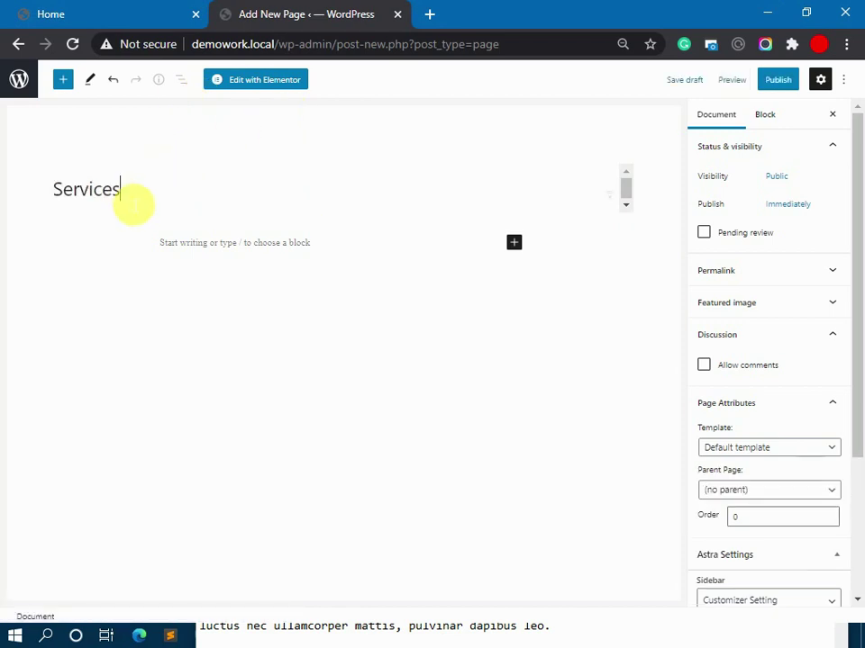
Assign the Elementor Full Width template to the Services page and publish it.
{"action": "left_click", "coordinate": [735, 450]}
{"action": "left_click", "coordinate": [733, 494]}
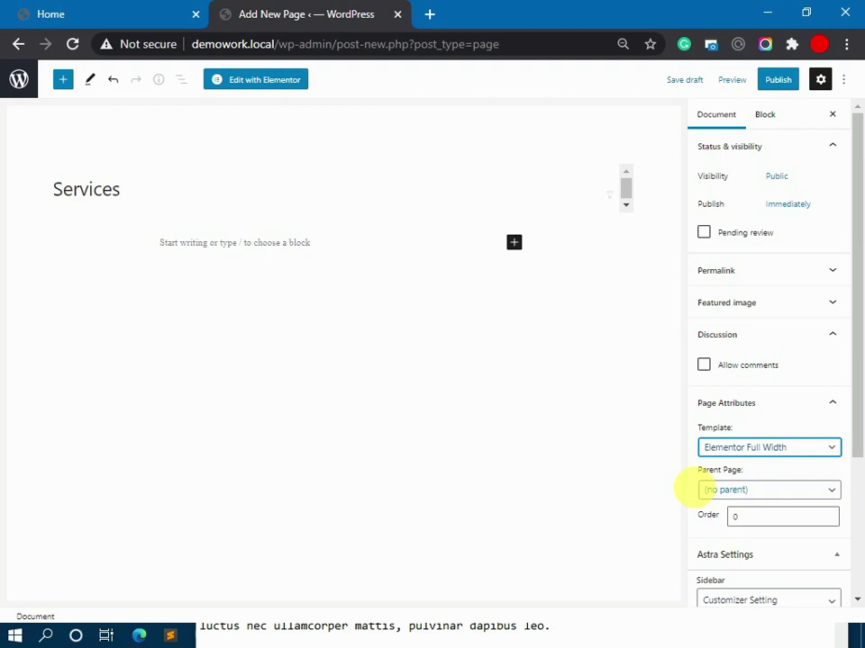
{"action": "left_click", "coordinate": [777, 83]}
{"action": "left_click", "coordinate": [734, 81]}
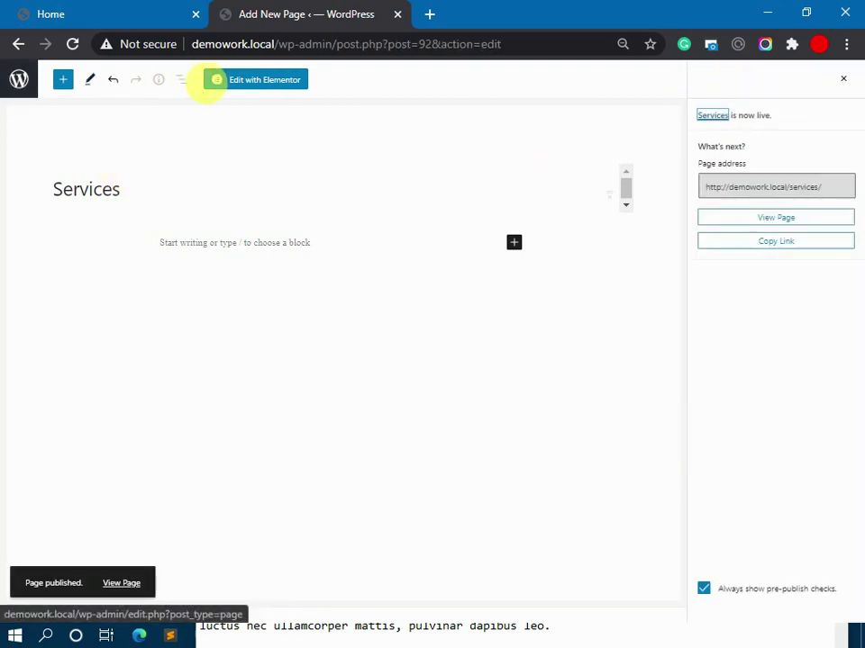
Open the Services page in the Elementor editor and add a single-column section.
{"action": "left_click", "coordinate": [234, 86]}
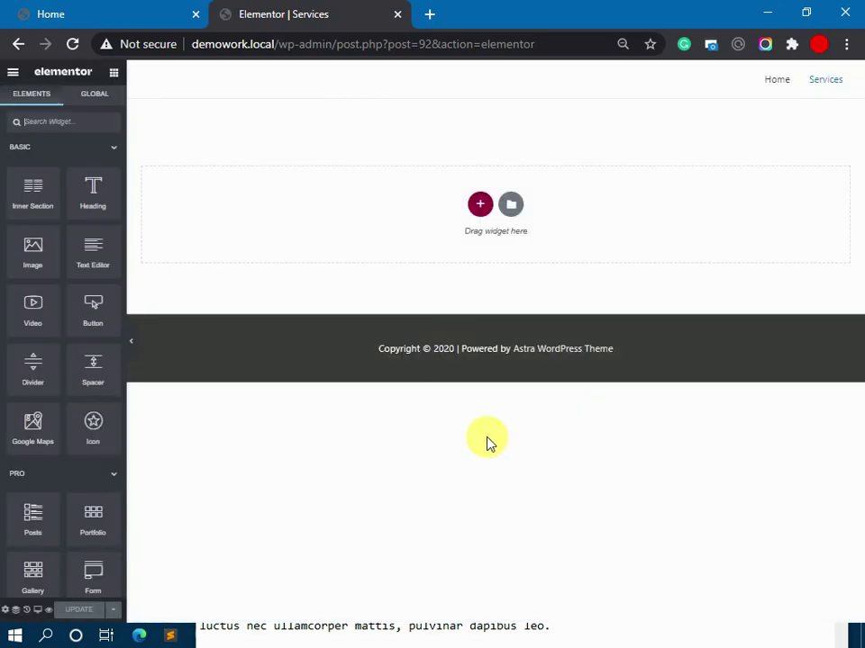
{"action": "left_click", "coordinate": [492, 208]}
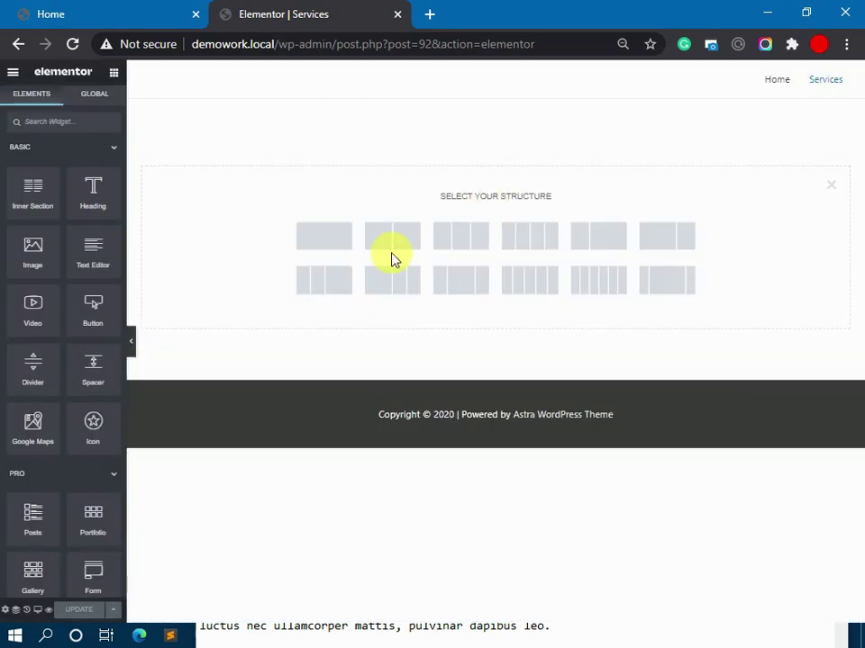
{"action": "left_click", "coordinate": [324, 235]}
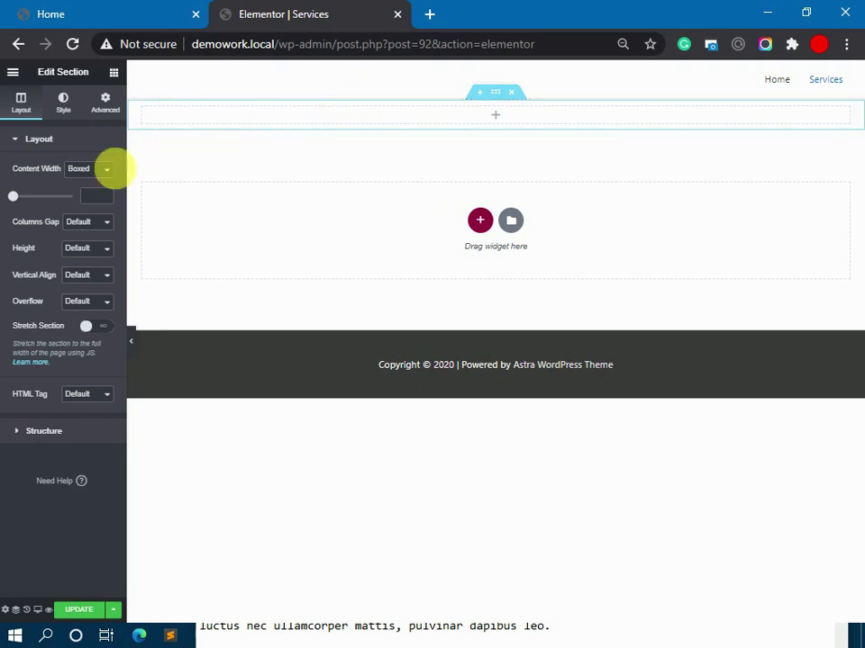
Set the section's boxed content width to 1040, columns gap to Wide and vertical alignment to Middle, keeping the default height.
{"action": "left_click", "coordinate": [88, 181]}
{"action": "left_click", "coordinate": [87, 226]}
{"action": "left_click", "coordinate": [85, 275]}
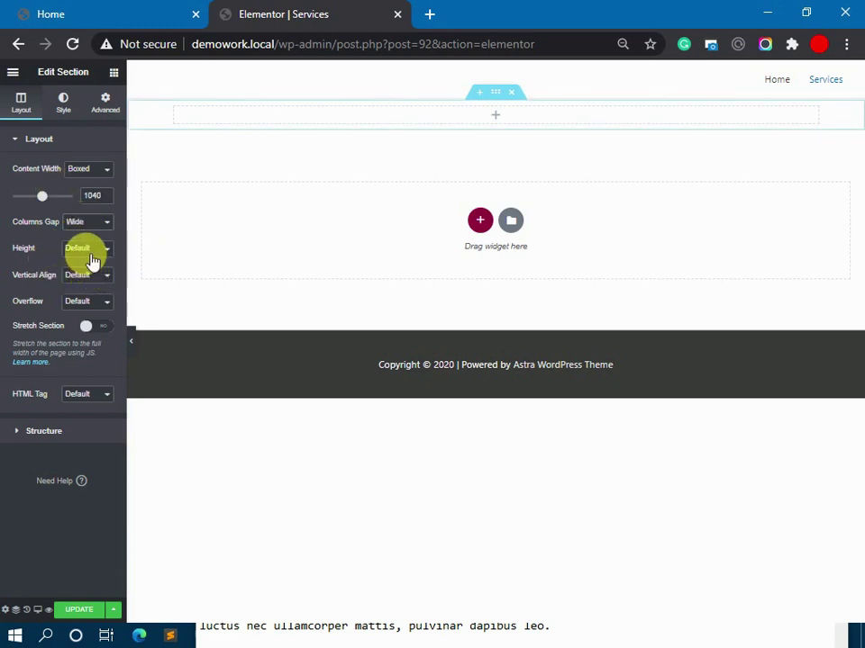
{"action": "left_click", "coordinate": [79, 251]}
{"action": "left_click", "coordinate": [80, 261]}
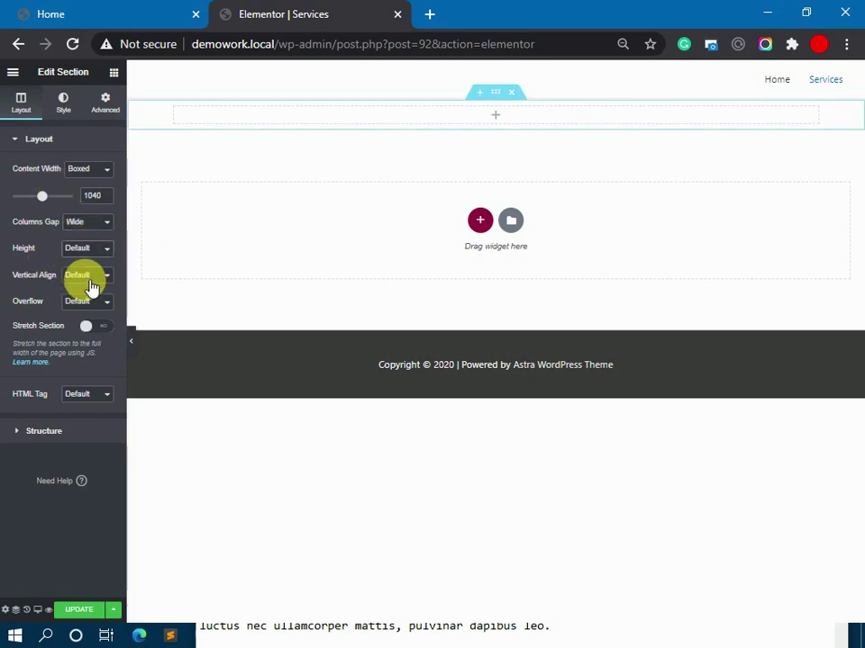
{"action": "left_click", "coordinate": [86, 275]}
{"action": "left_click", "coordinate": [79, 308]}
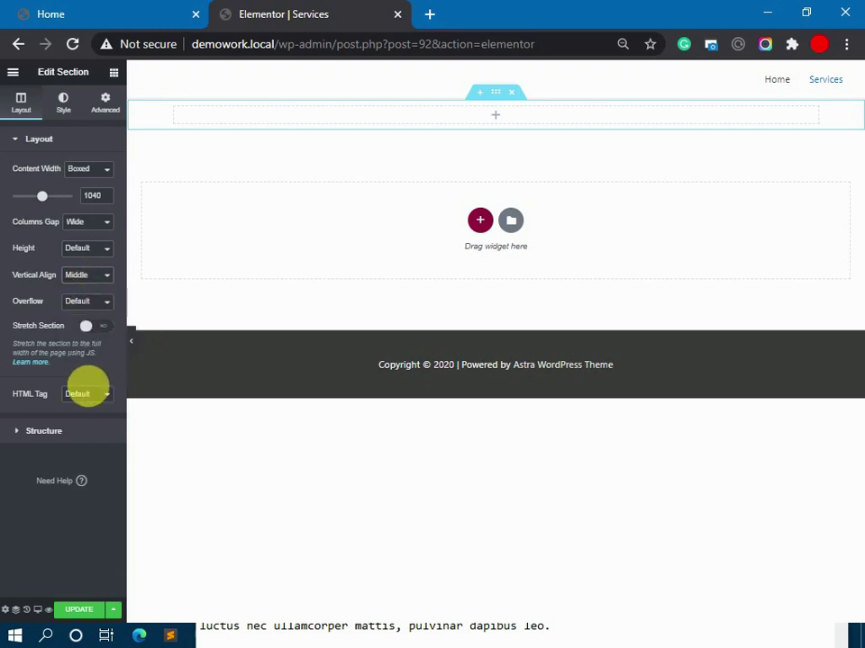
Unlink the section's margin values and set the top and bottom margins to 80 px.
{"action": "left_click", "coordinate": [105, 102]}
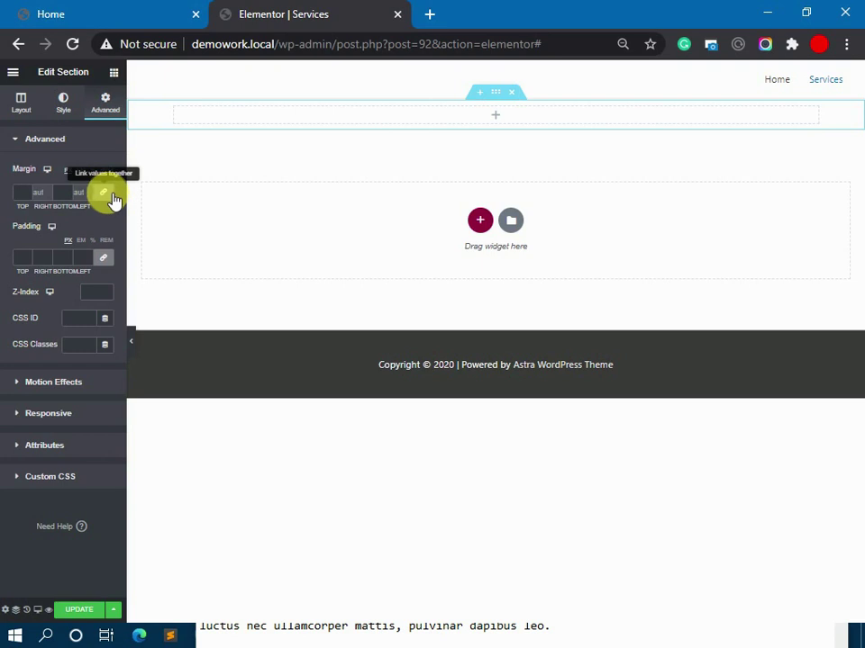
{"action": "left_click", "coordinate": [104, 193]}
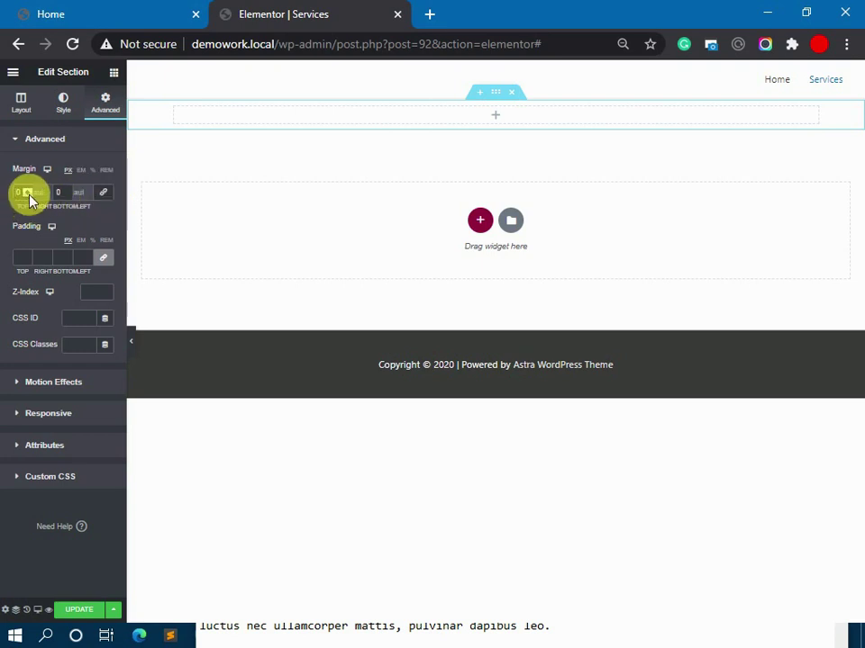
{"action": "type", "text": "80"}
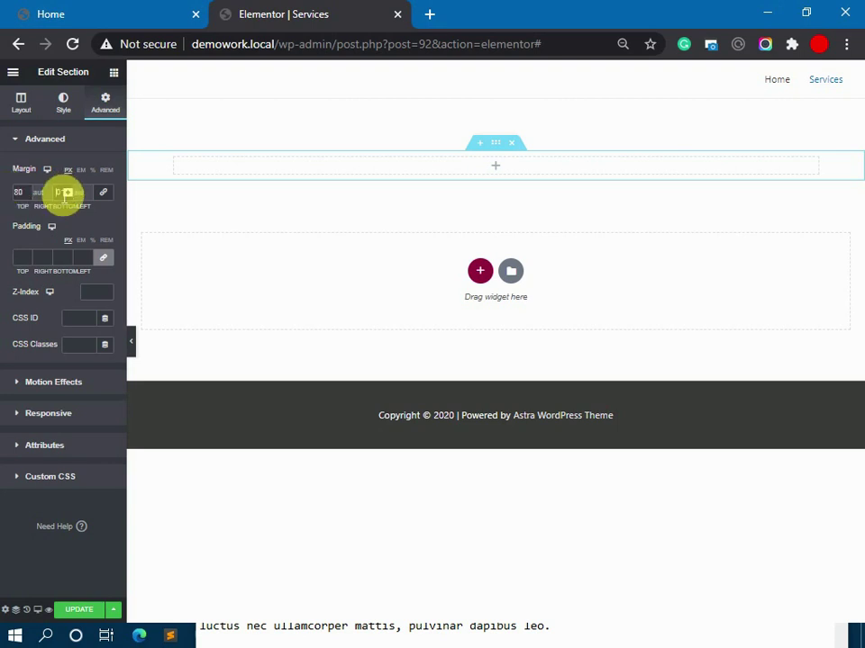
{"action": "type", "text": "10"}
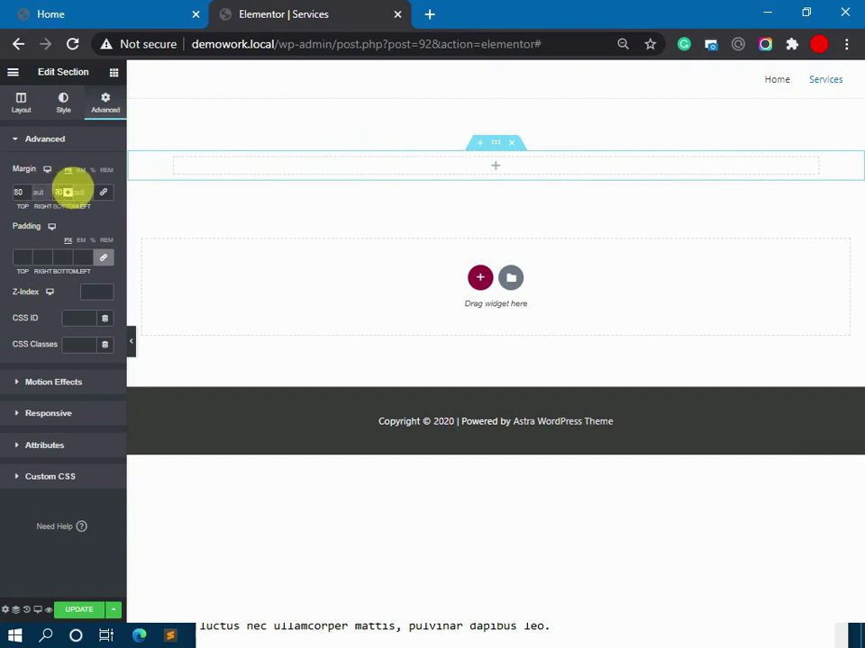
{"action": "scroll", "coordinate": [68, 193], "scroll_direction": "up", "scroll_amount": 17}
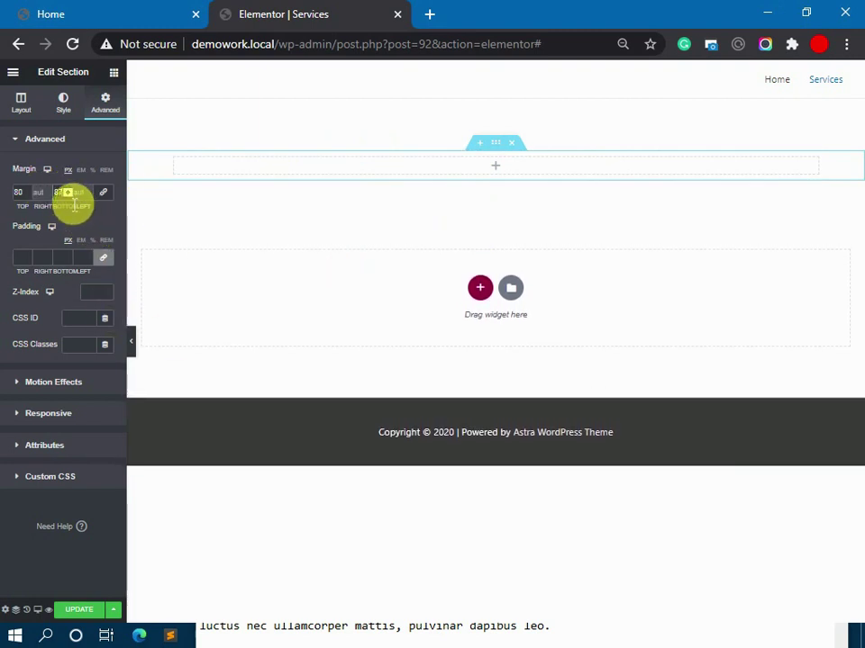
{"action": "scroll", "coordinate": [68, 194], "scroll_direction": "down", "scroll_amount": 5}
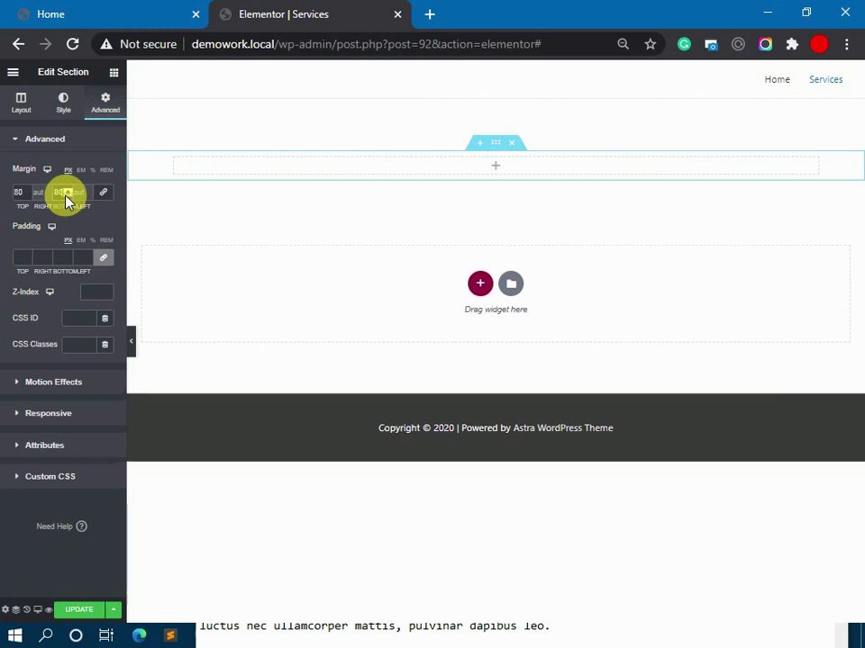
Add a Heading widget to the section and set its title to "Services".
{"action": "left_click", "coordinate": [113, 72]}
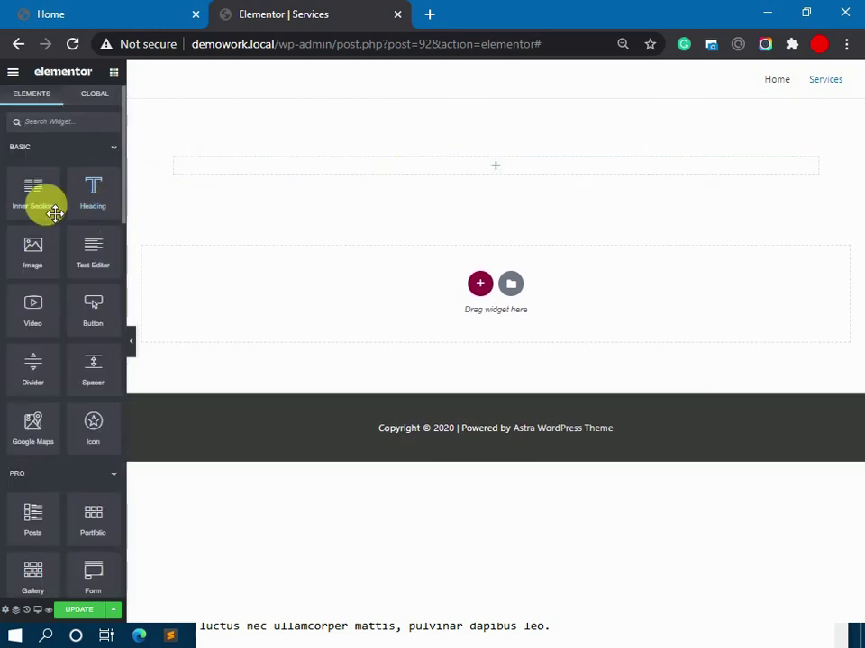
{"action": "left_click_drag", "start_coordinate": [93, 200], "coordinate": [495, 173]}
{"action": "left_click_drag", "start_coordinate": [64, 208], "coordinate": [7, 178]}
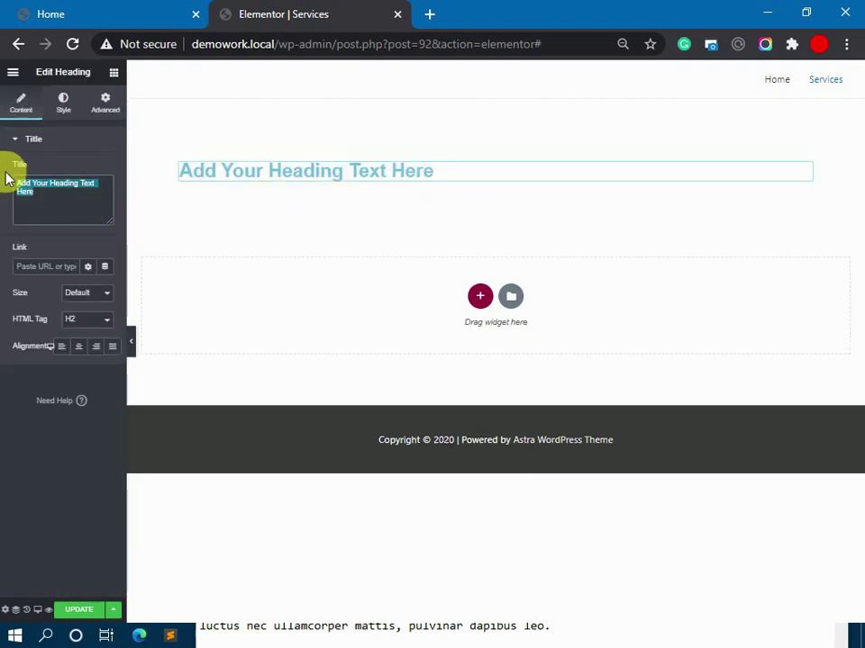
{"action": "type", "text": "Services"}
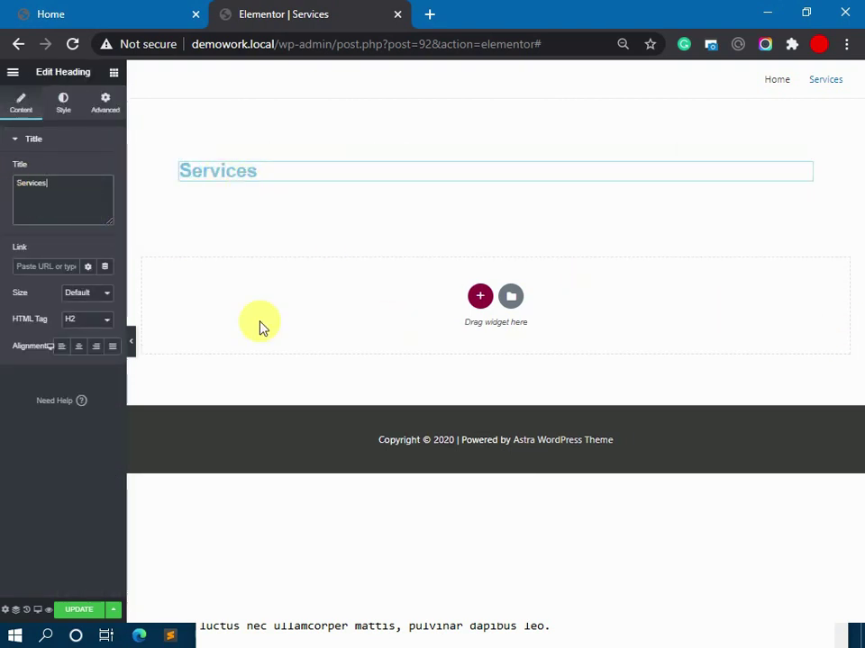
Compare with the Home page's Services heading, centre-align the new heading and open its style settings.
{"action": "left_click", "coordinate": [64, 9]}
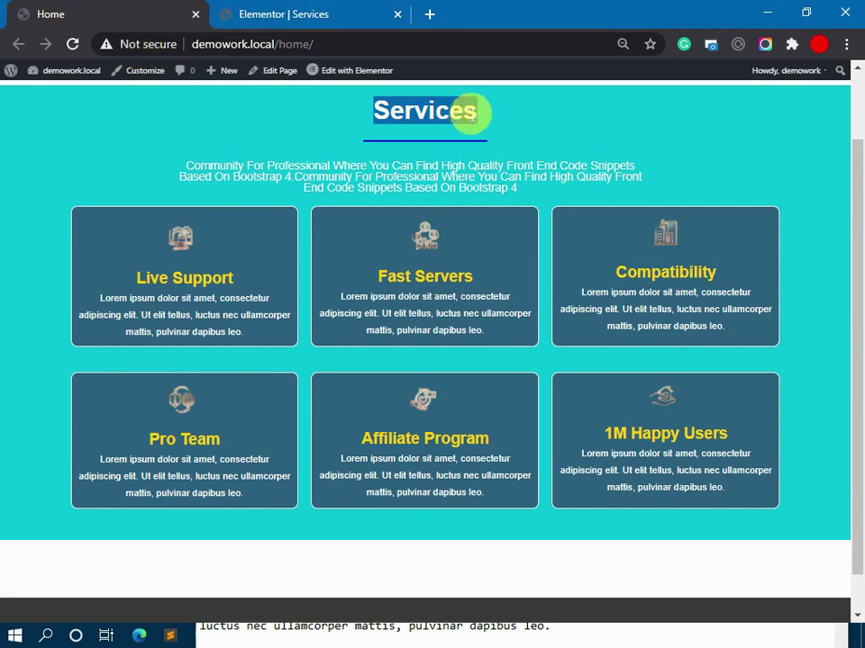
{"action": "left_click", "coordinate": [515, 124]}
{"action": "left_click", "coordinate": [246, 12]}
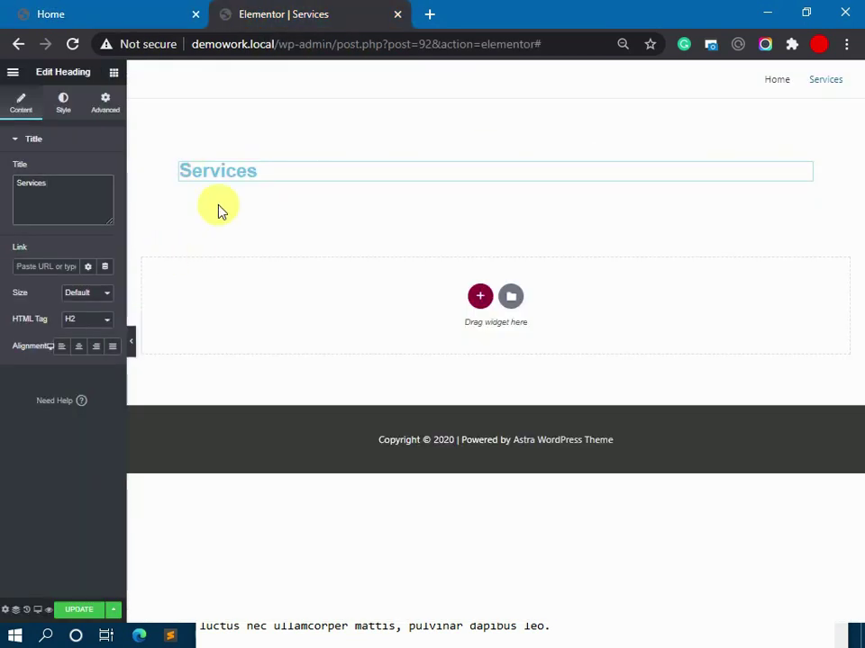
{"action": "left_click", "coordinate": [78, 346]}
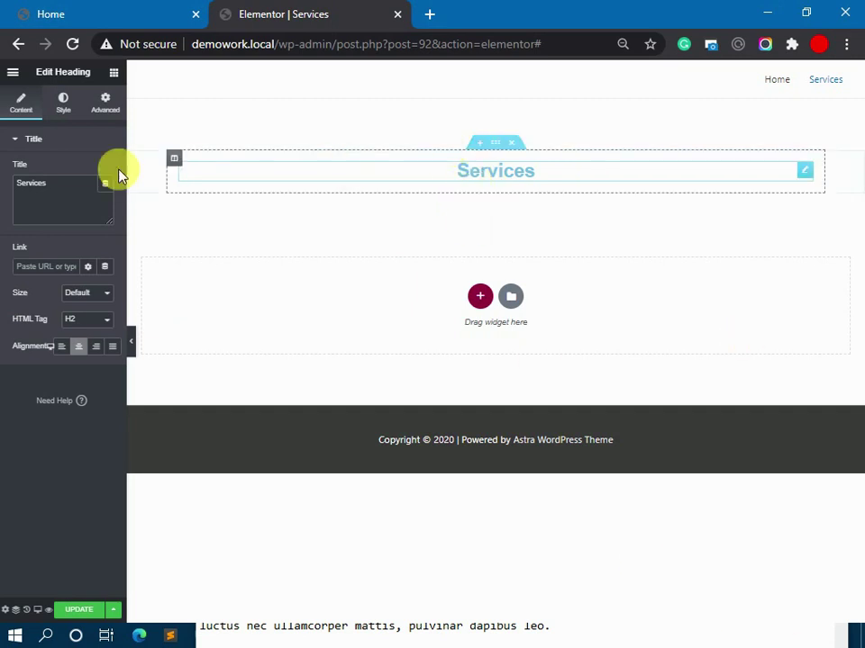
{"action": "left_click", "coordinate": [60, 101]}
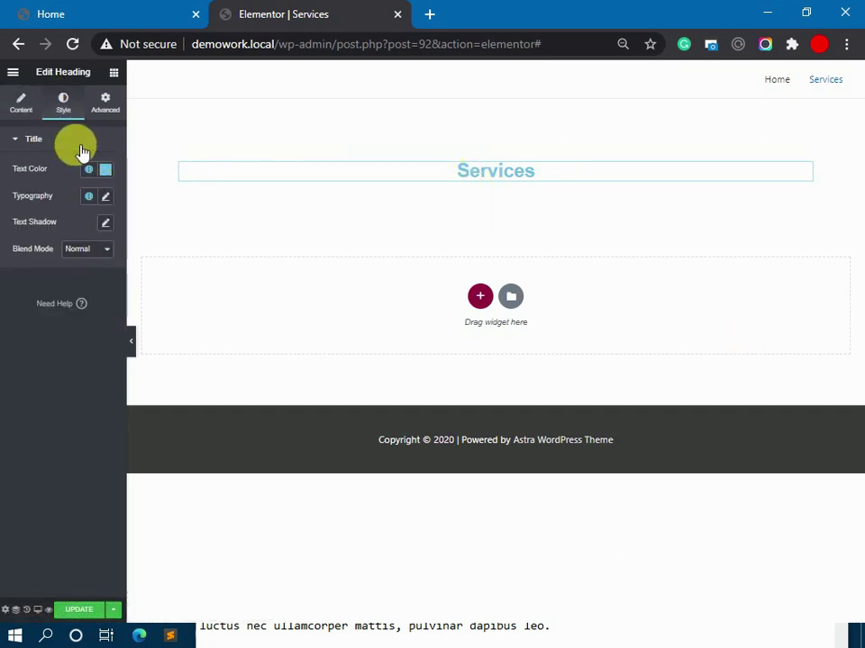
Add an Inner Section below the Services heading and duplicate one of its columns to make three columns.
{"action": "left_click", "coordinate": [113, 72]}
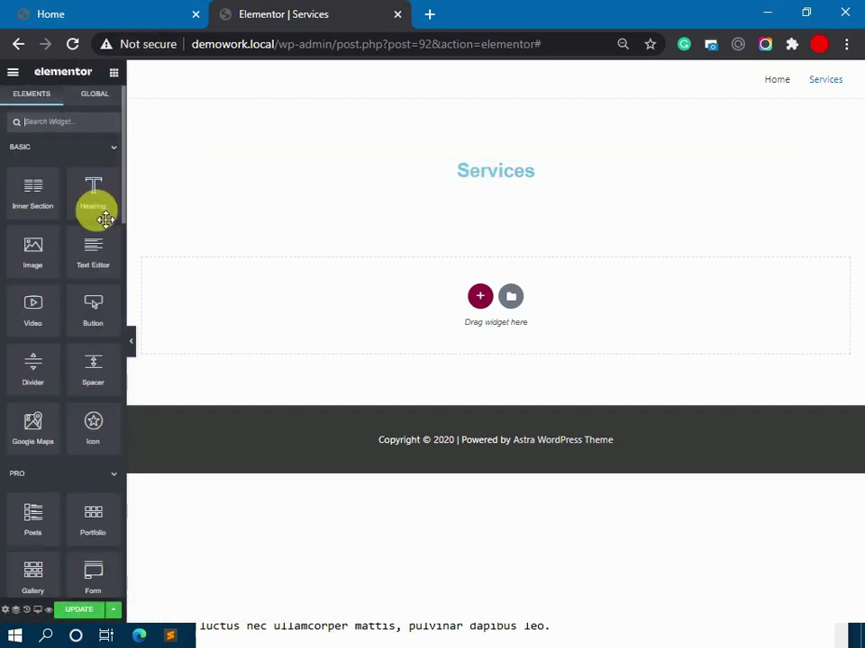
{"action": "left_click_drag", "start_coordinate": [33, 207], "coordinate": [490, 187]}
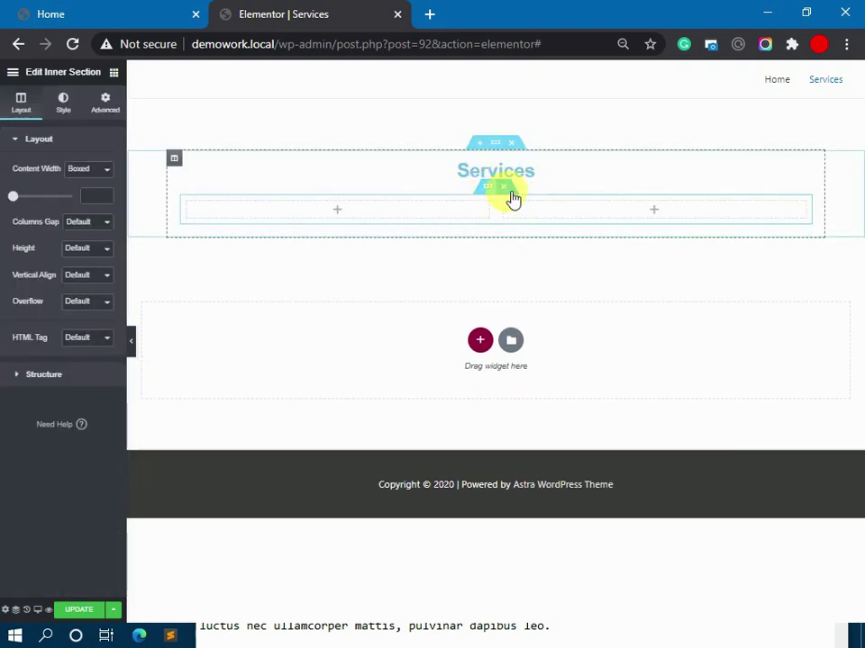
{"action": "right_click", "coordinate": [429, 218]}
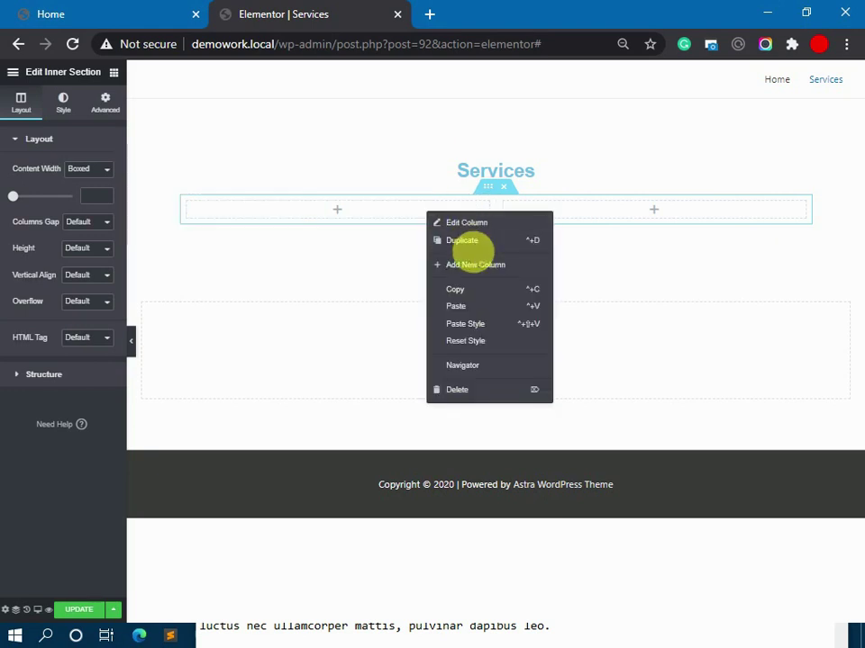
{"action": "left_click", "coordinate": [479, 244]}
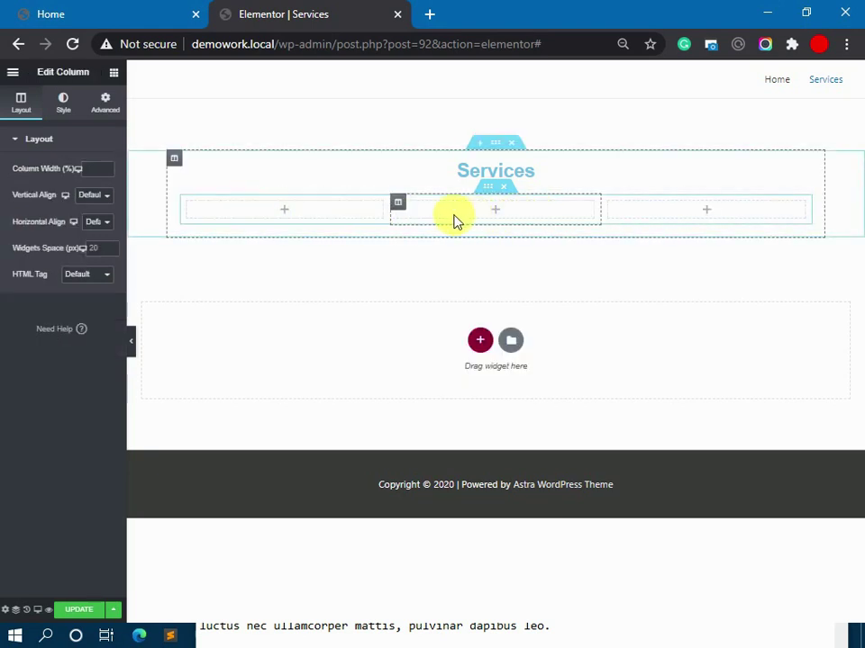
Widen the middle column of the inner section on both sides and add a Heading widget to it.
{"action": "left_click_drag", "start_coordinate": [390, 211], "coordinate": [226, 209]}
{"action": "left_click_drag", "start_coordinate": [597, 213], "coordinate": [750, 216]}
{"action": "left_click", "coordinate": [138, 151]}
{"action": "left_click_drag", "start_coordinate": [93, 191], "coordinate": [471, 216]}
Replace the new heading's title with the "Community For Professional" description copied from the Home page and centre-align it.
{"action": "left_click", "coordinate": [103, 8]}
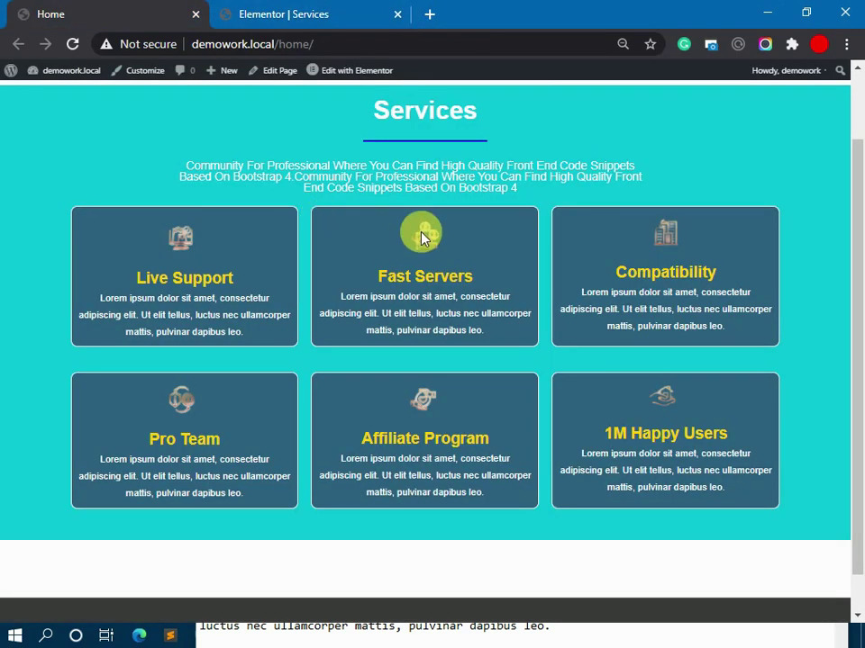
{"action": "triple_click", "coordinate": [433, 192]}
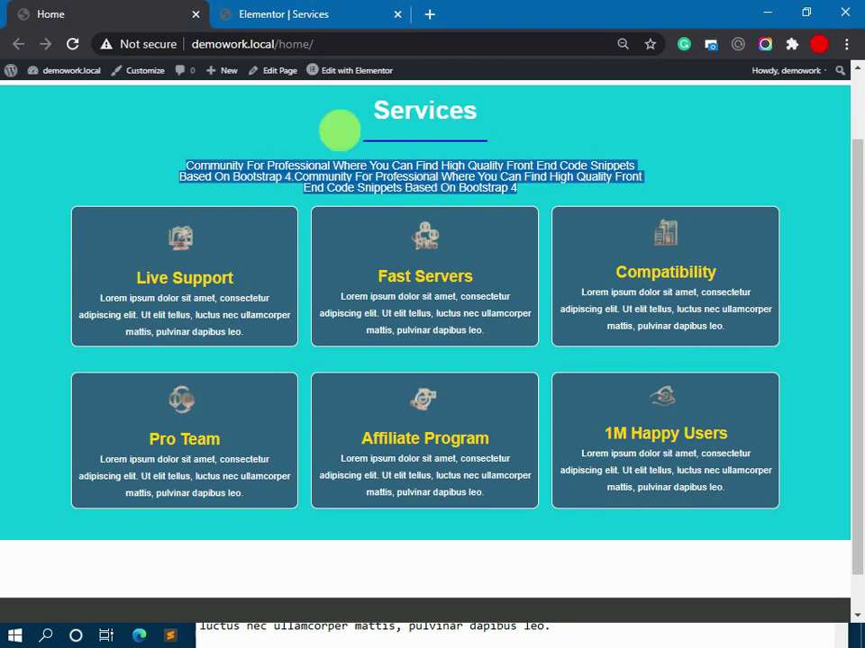
{"action": "left_click", "coordinate": [288, 14]}
{"action": "left_click_drag", "start_coordinate": [70, 217], "coordinate": [11, 186]}
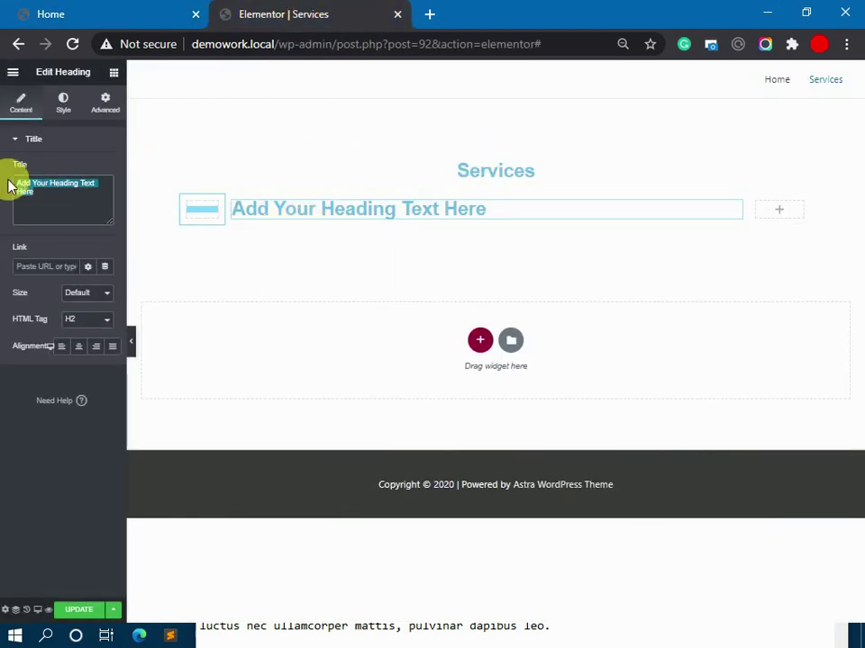
{"action": "type", "text": "Community For Professional Where You Can Find High Quality Front End Code Snippets Based On Bootstrap 4 .Community For Professional Where You Can Find High Quality Front End Code Snippets Based On Bootstrap 4"}
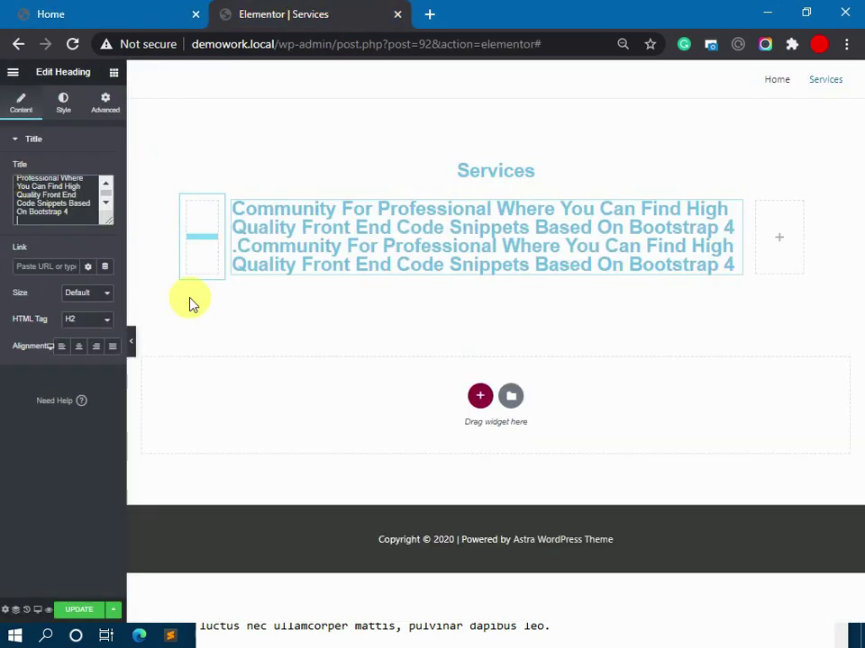
{"action": "left_click", "coordinate": [89, 346]}
Set the description heading's typography to size 18 px, weight 400 and line height 1.4 em.
{"action": "left_click", "coordinate": [63, 104]}
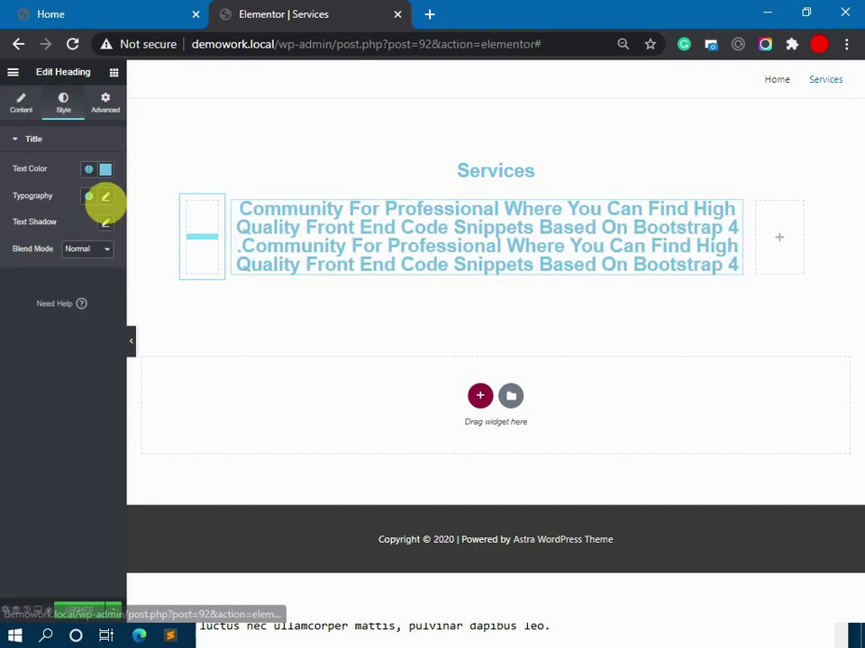
{"action": "left_click", "coordinate": [105, 196]}
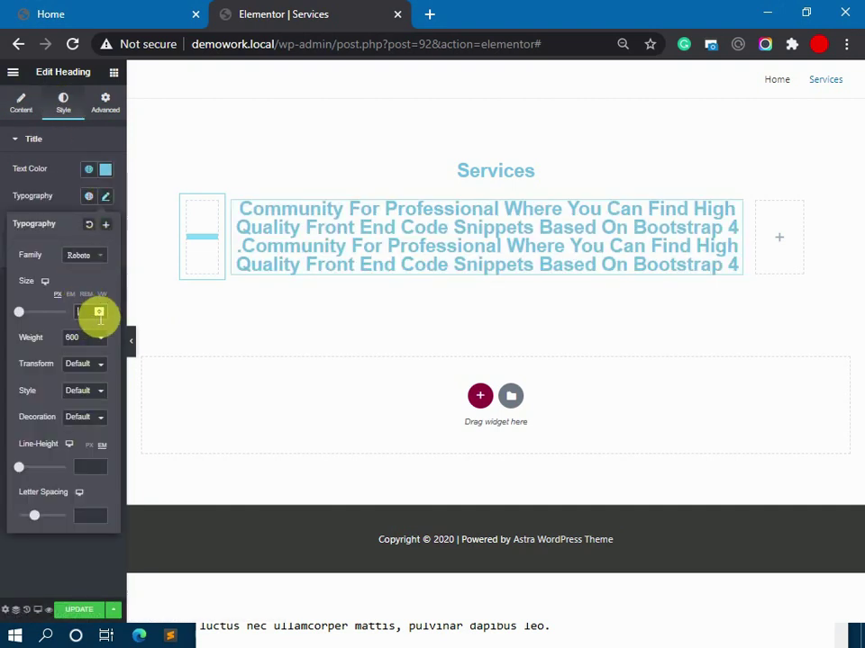
{"action": "type", "text": "18"}
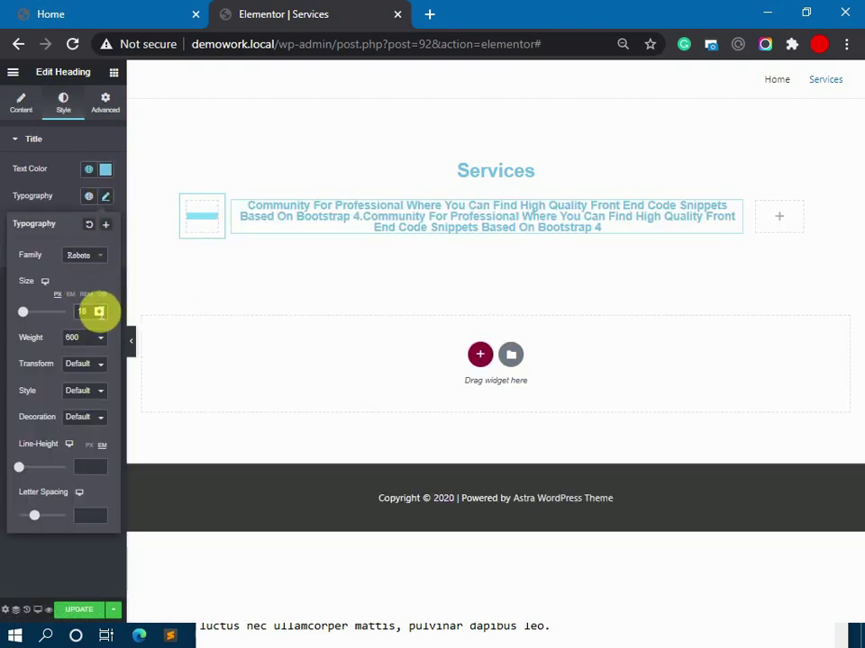
{"action": "left_click", "coordinate": [76, 338]}
{"action": "left_click", "coordinate": [82, 382]}
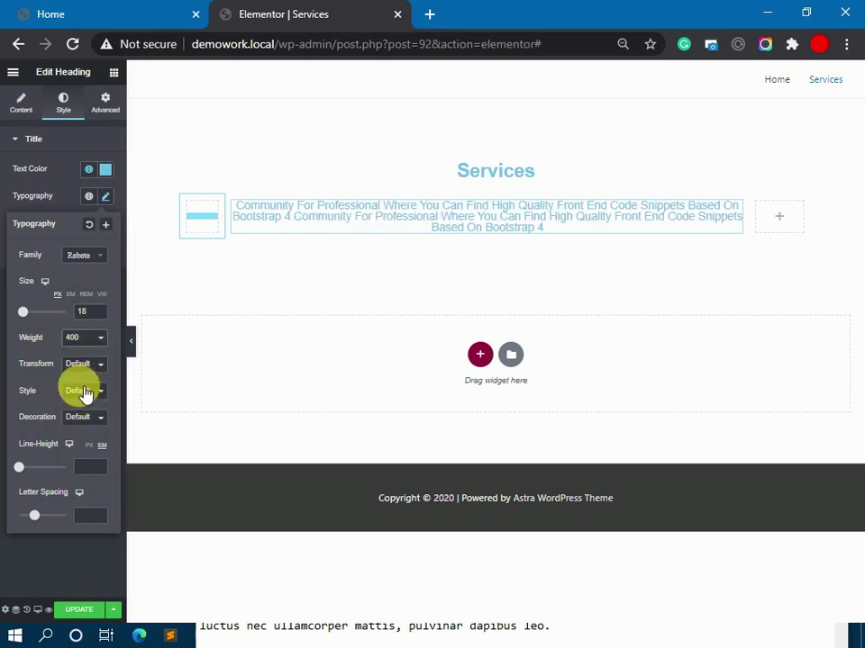
{"action": "left_click", "coordinate": [88, 469]}
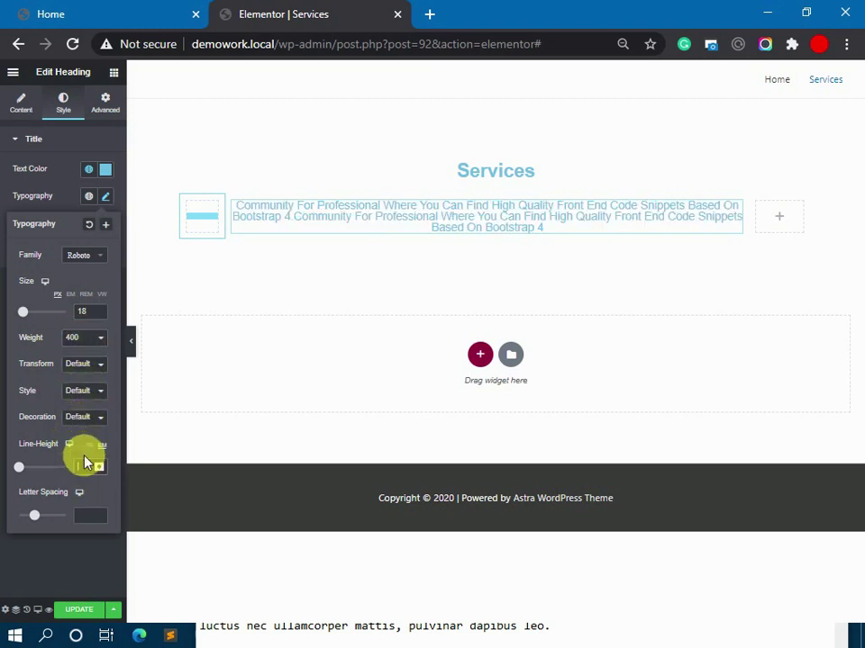
{"action": "type", "text": "1.4"}
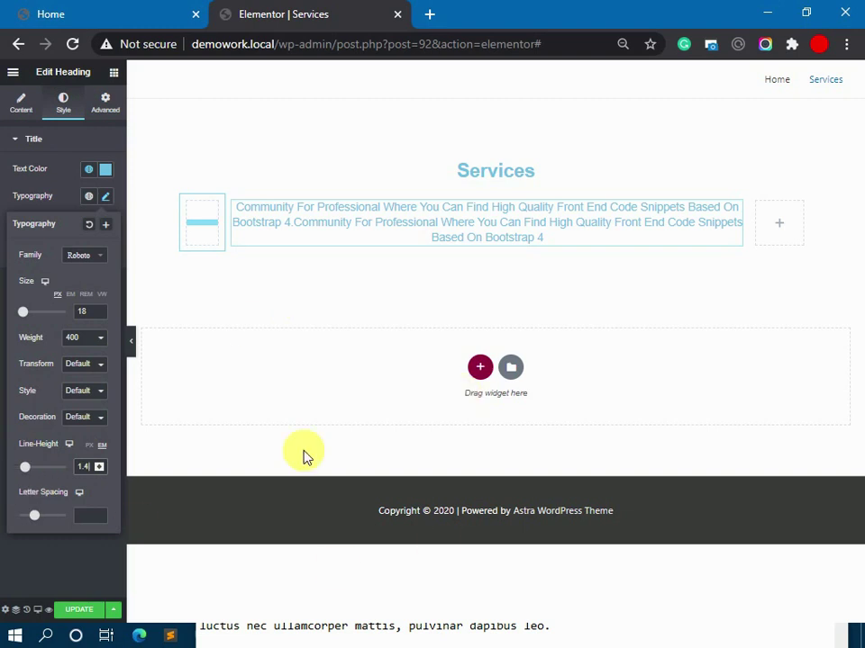
Add a Divider widget between the Services heading and the description, 12% wide and centre-aligned.
{"action": "left_click", "coordinate": [113, 71]}
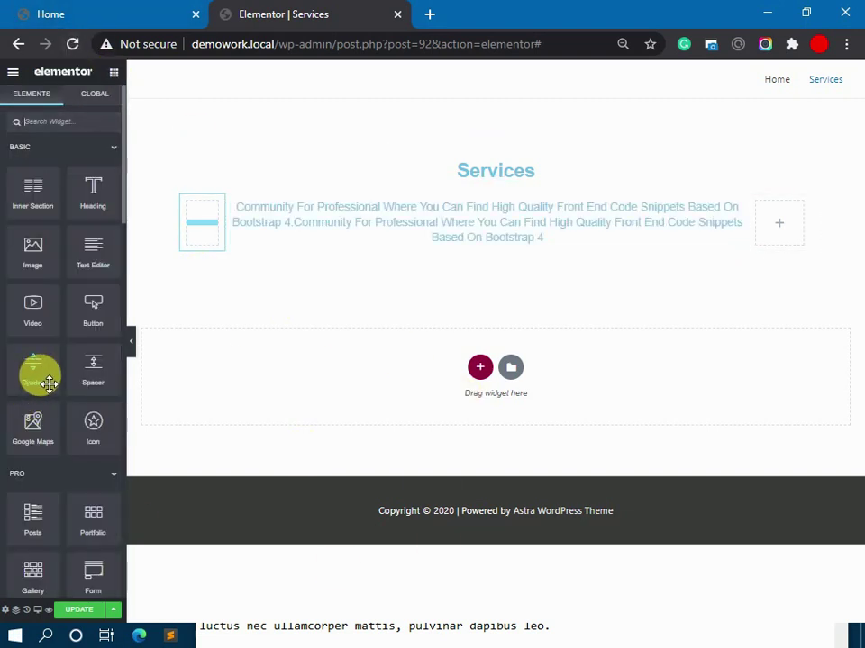
{"action": "left_click_drag", "start_coordinate": [34, 385], "coordinate": [476, 221]}
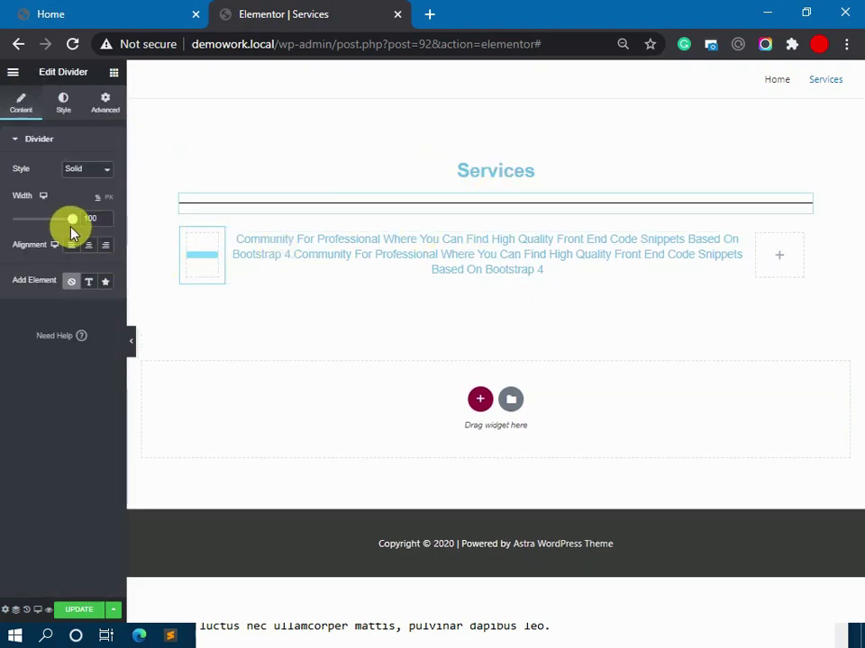
{"action": "left_click_drag", "start_coordinate": [77, 226], "coordinate": [40, 229]}
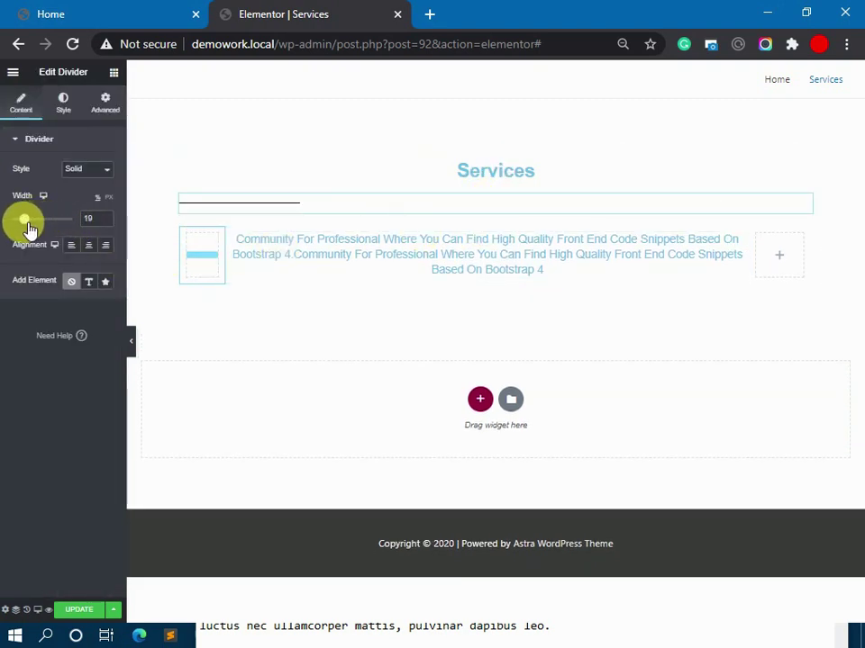
{"action": "left_click", "coordinate": [104, 224]}
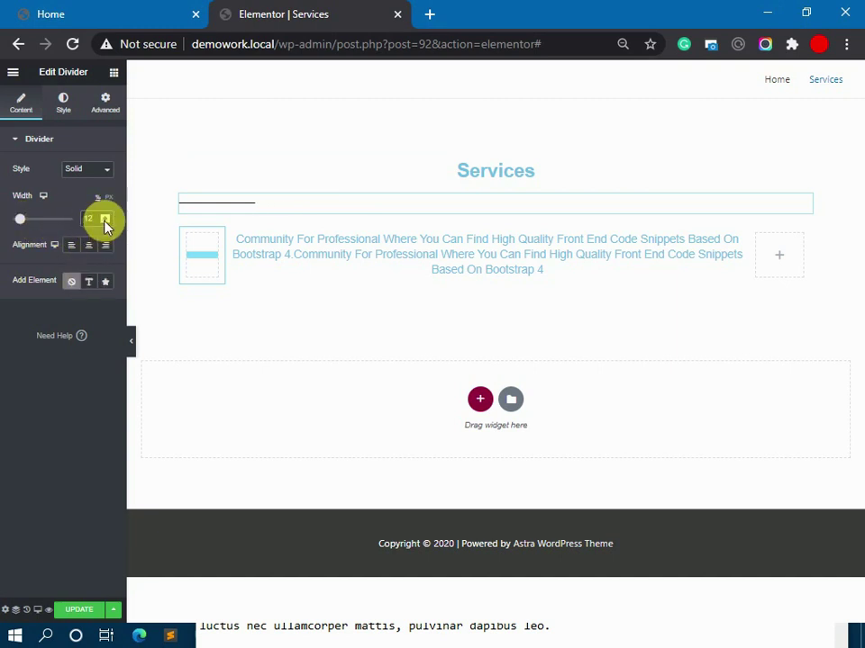
{"action": "left_click", "coordinate": [104, 216]}
{"action": "left_click", "coordinate": [104, 216]}
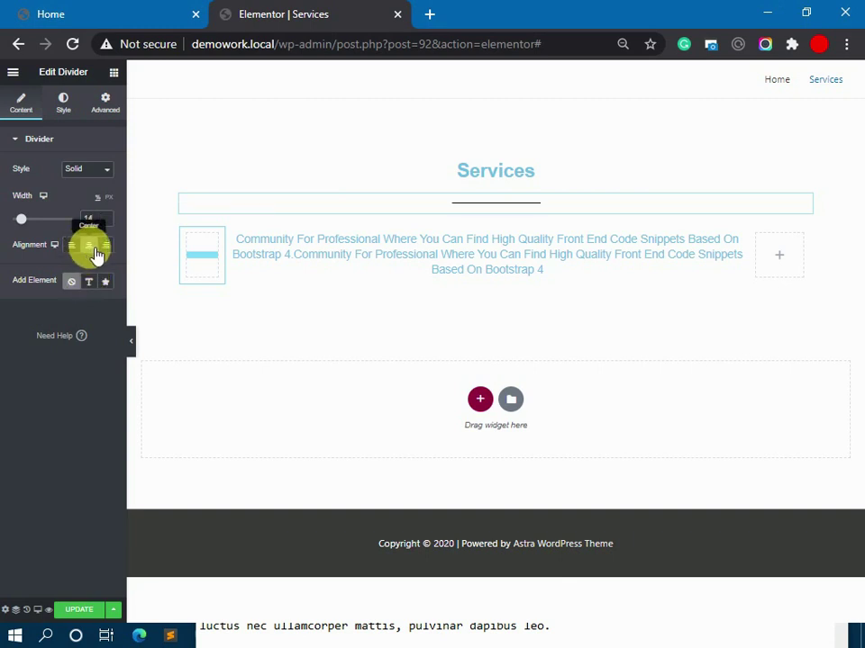
{"action": "left_click", "coordinate": [104, 222]}
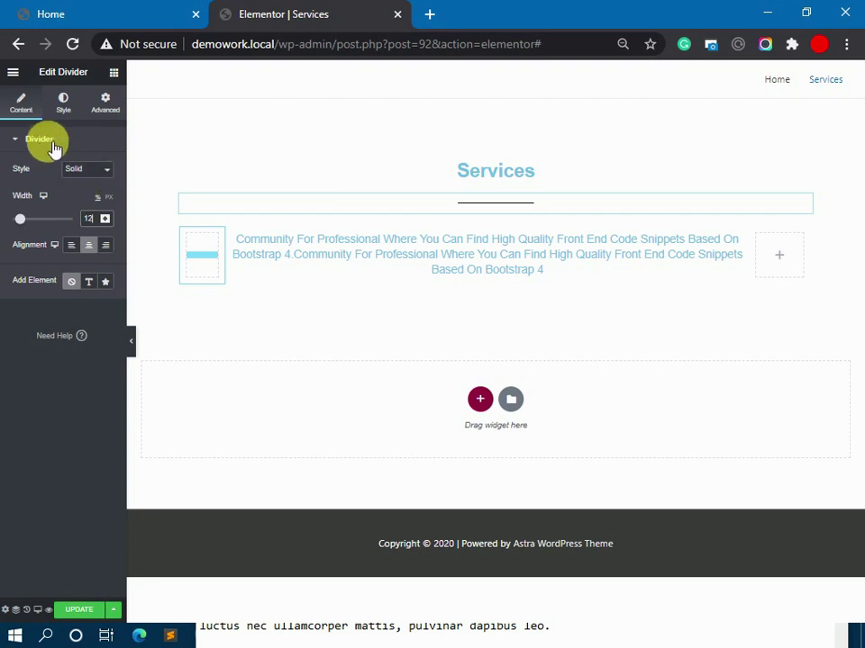
Clear the divider's gap, set its weight to 3 and change its colour to dark blue.
{"action": "left_click", "coordinate": [63, 101]}
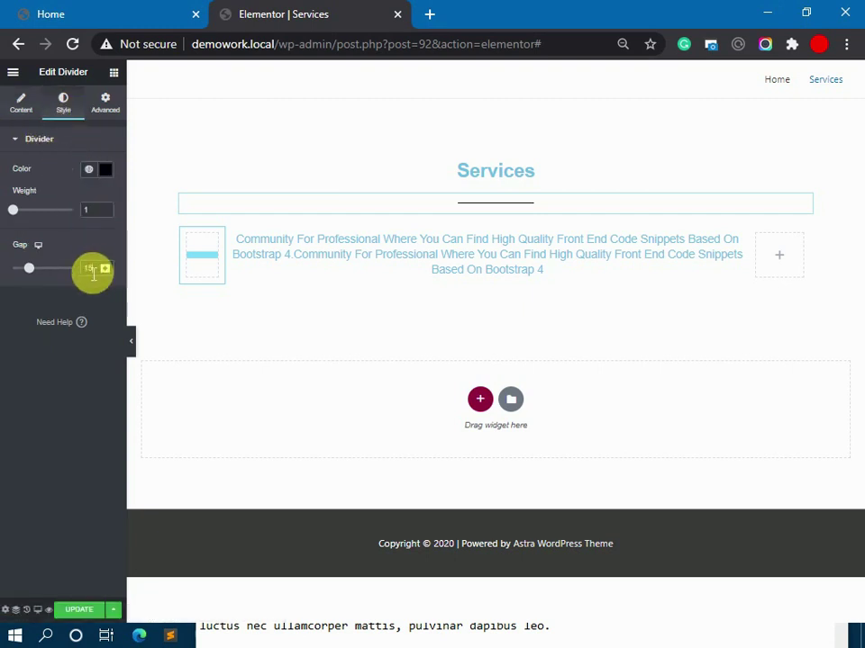
{"action": "key", "text": "BackSpace"}
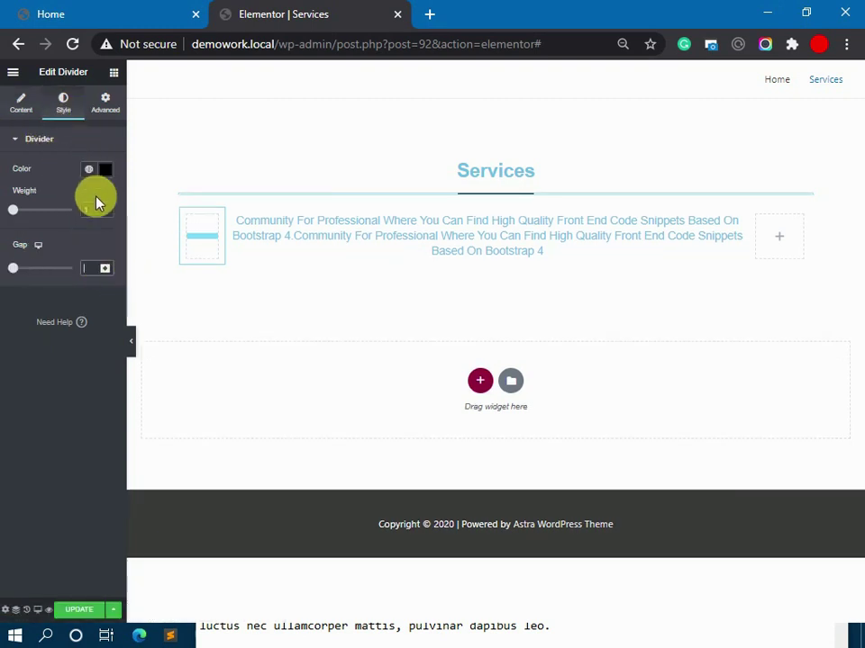
{"action": "type", "text": "3"}
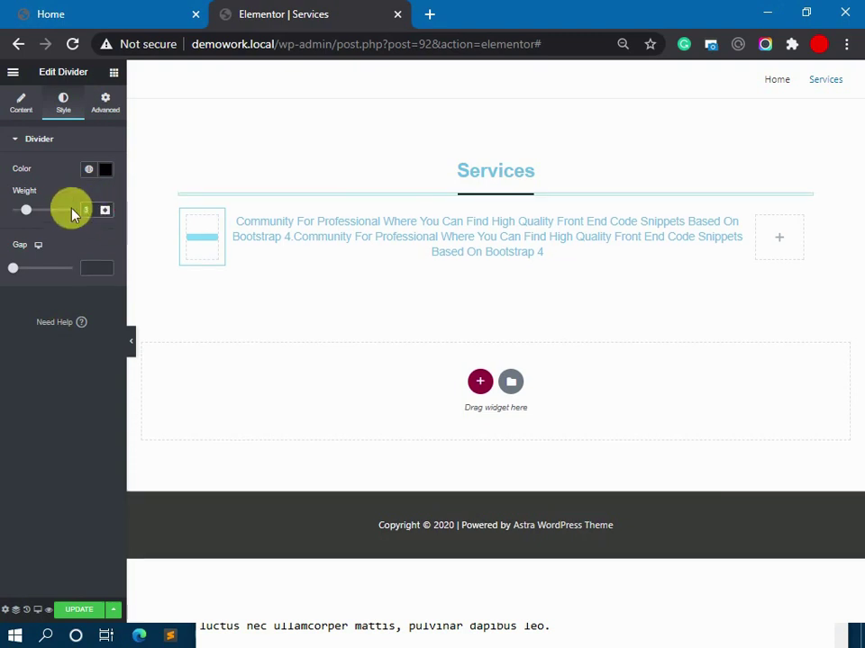
{"action": "left_click", "coordinate": [110, 171]}
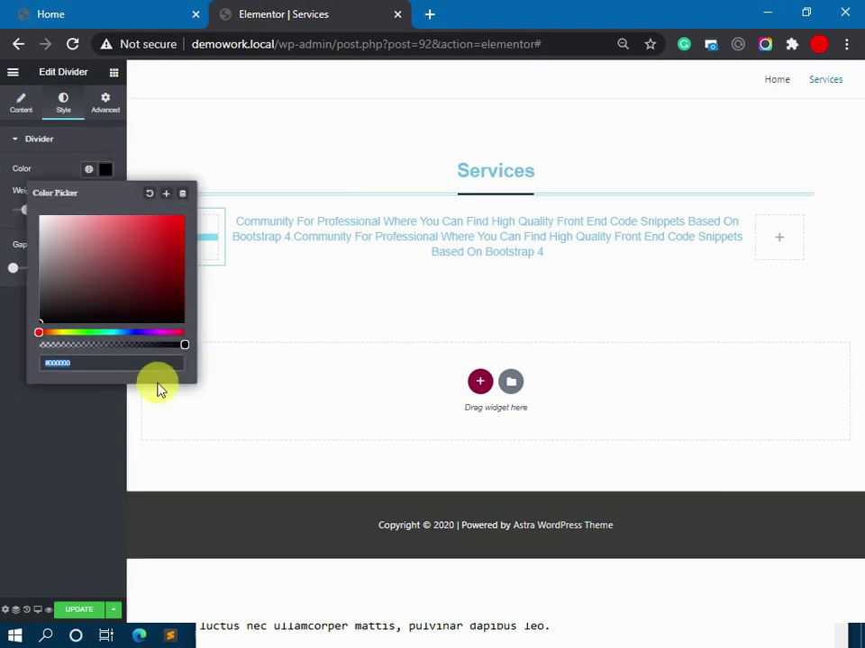
{"action": "left_click", "coordinate": [127, 332]}
{"action": "left_click_drag", "start_coordinate": [123, 281], "coordinate": [163, 262]}
{"action": "left_click", "coordinate": [108, 173]}
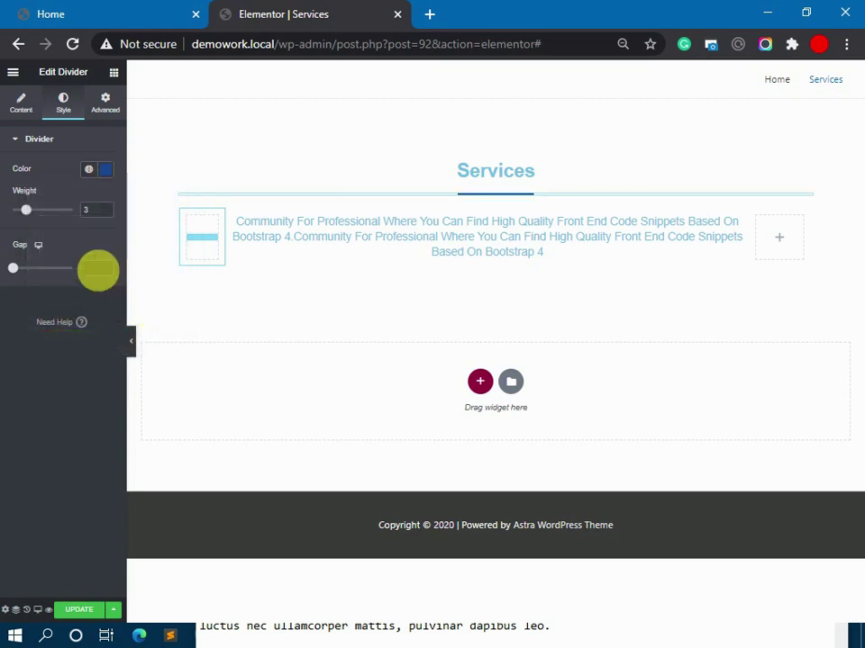
Set the divider's top margin to -15 px to pull it closer to the Services heading.
{"action": "left_click", "coordinate": [106, 103]}
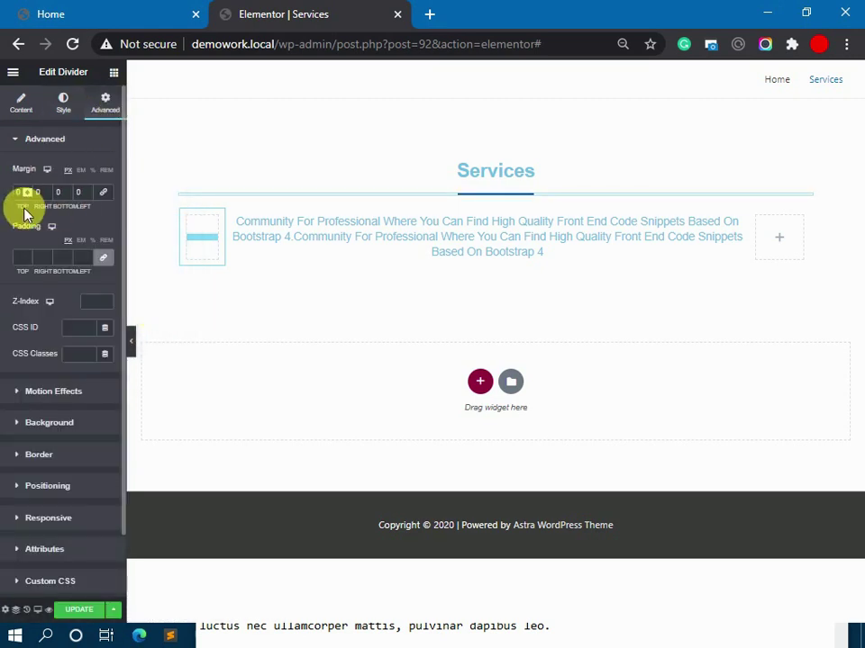
{"action": "key", "text": "Down"}
{"action": "key", "text": "Down"}
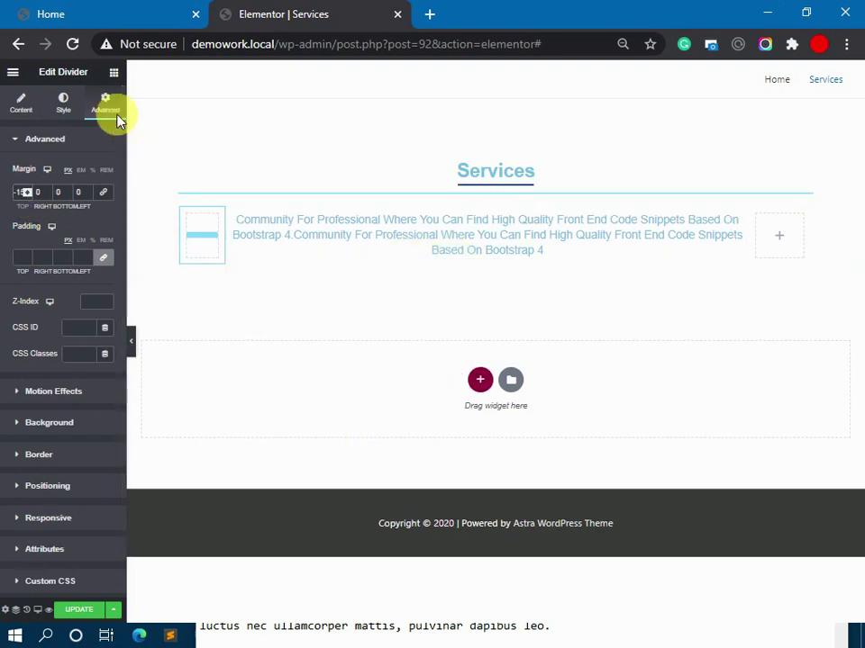
Add a two-column Inner Section below the description text.
{"action": "left_click", "coordinate": [113, 71]}
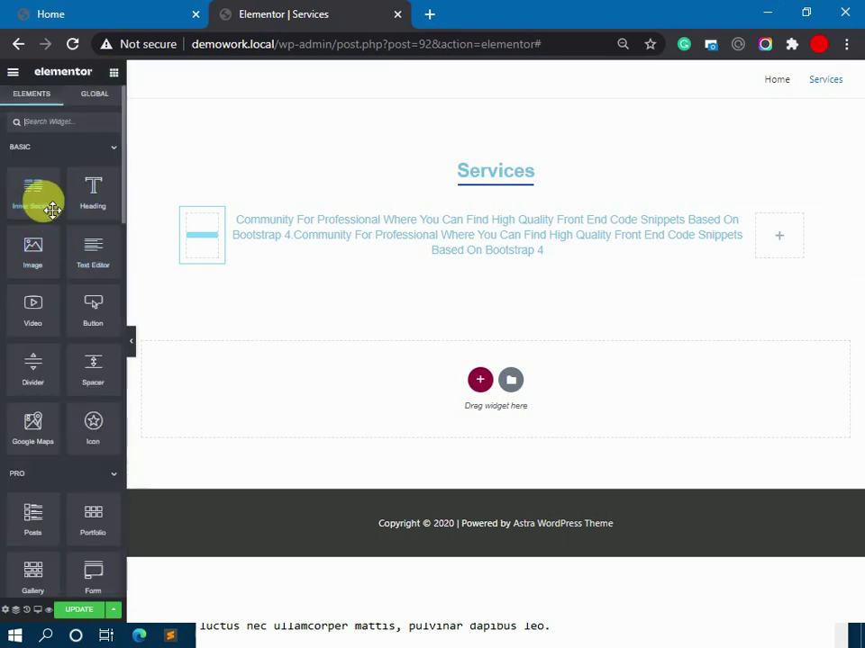
{"action": "left_click_drag", "start_coordinate": [48, 204], "coordinate": [440, 266]}
{"action": "left_click", "coordinate": [342, 285]}
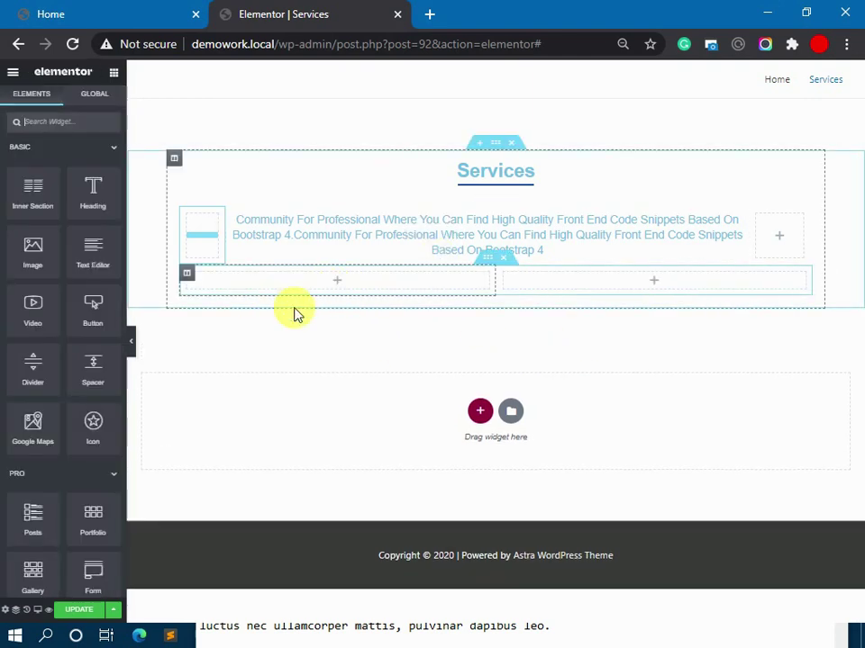
Check the Home page's card grid, search the widgets for "image" and add an Image Box to the first column of the lower inner section.
{"action": "left_click", "coordinate": [70, 11]}
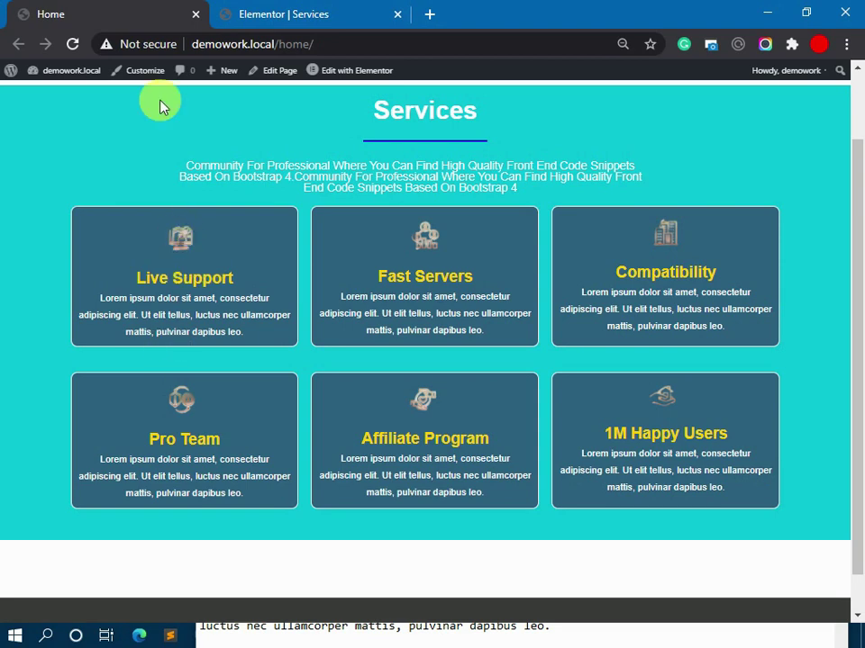
{"action": "left_click", "coordinate": [252, 14]}
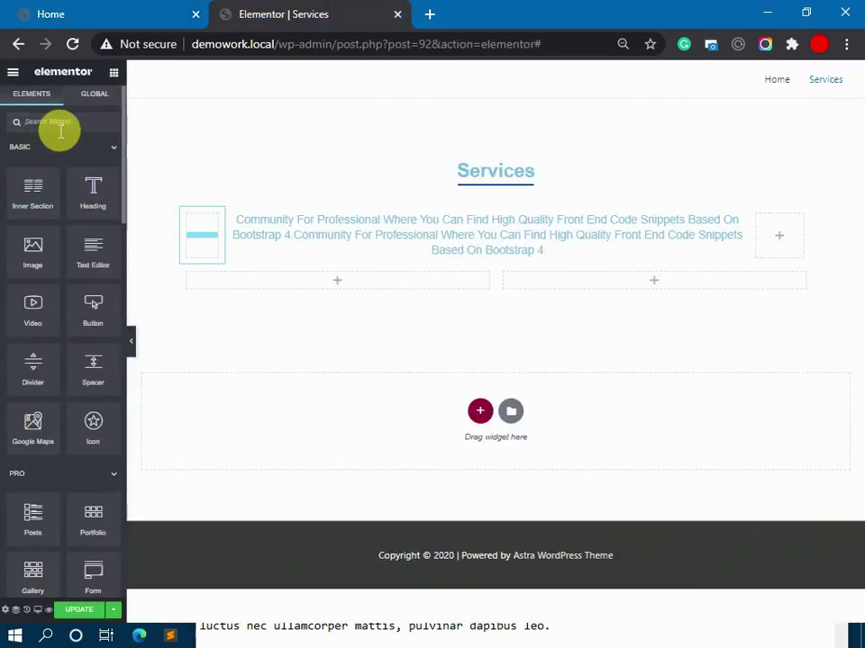
{"action": "type", "text": "image"}
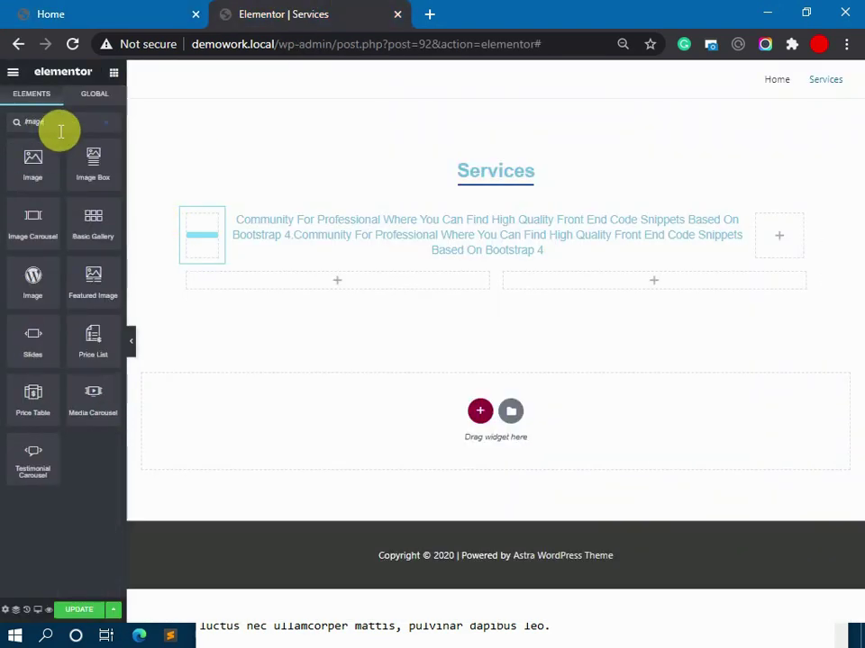
{"action": "left_click_drag", "start_coordinate": [95, 176], "coordinate": [329, 284]}
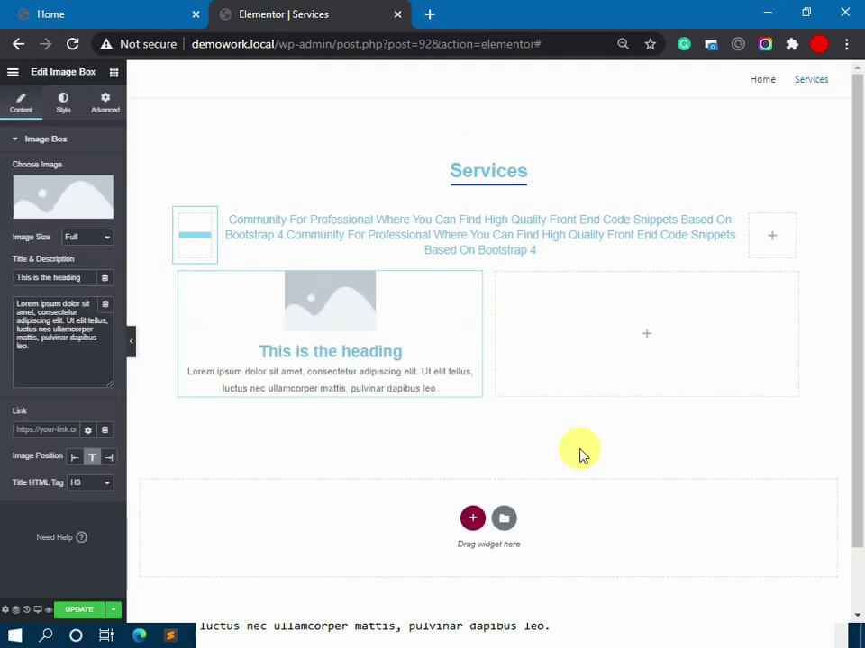
Replace the image box's placeholder with download-removebg-preview-1.png from the media library.
{"action": "left_click", "coordinate": [50, 216]}
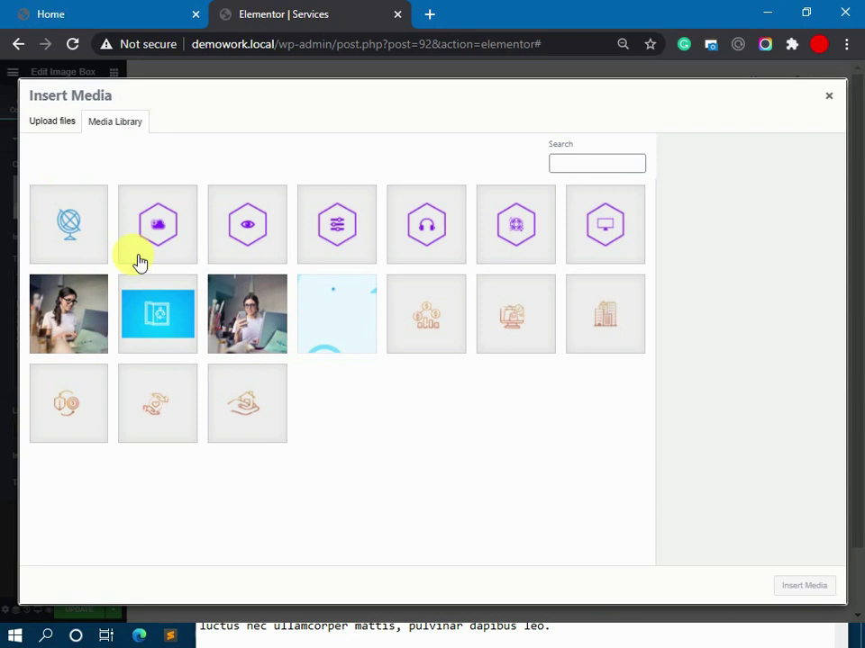
{"action": "left_click", "coordinate": [39, 122]}
{"action": "left_click", "coordinate": [108, 121]}
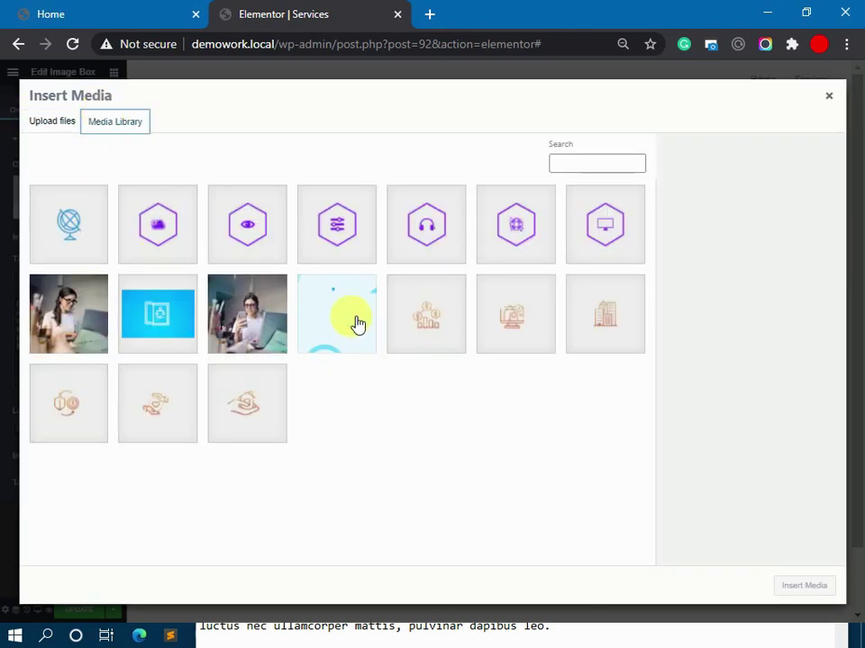
{"action": "left_click", "coordinate": [424, 329]}
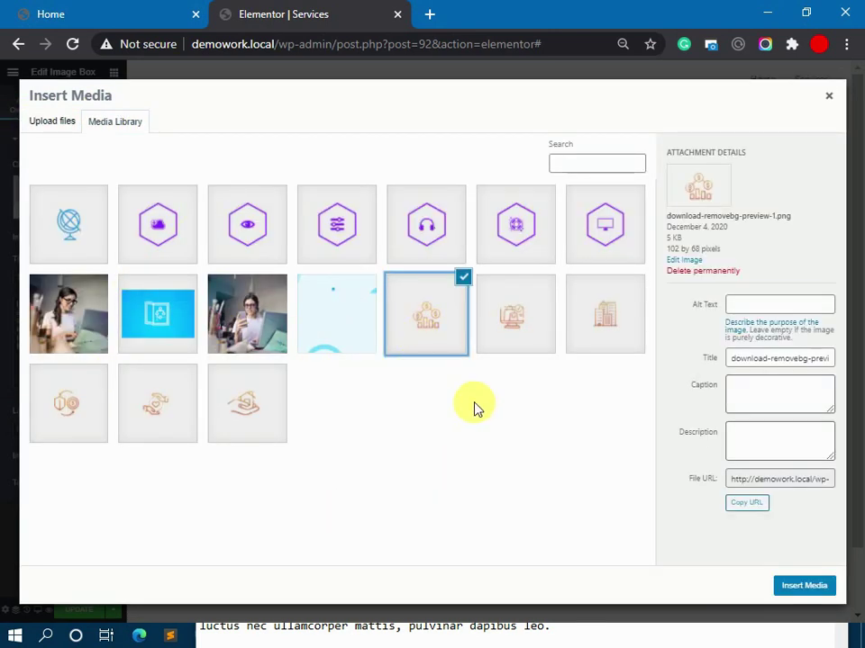
{"action": "left_click", "coordinate": [803, 585]}
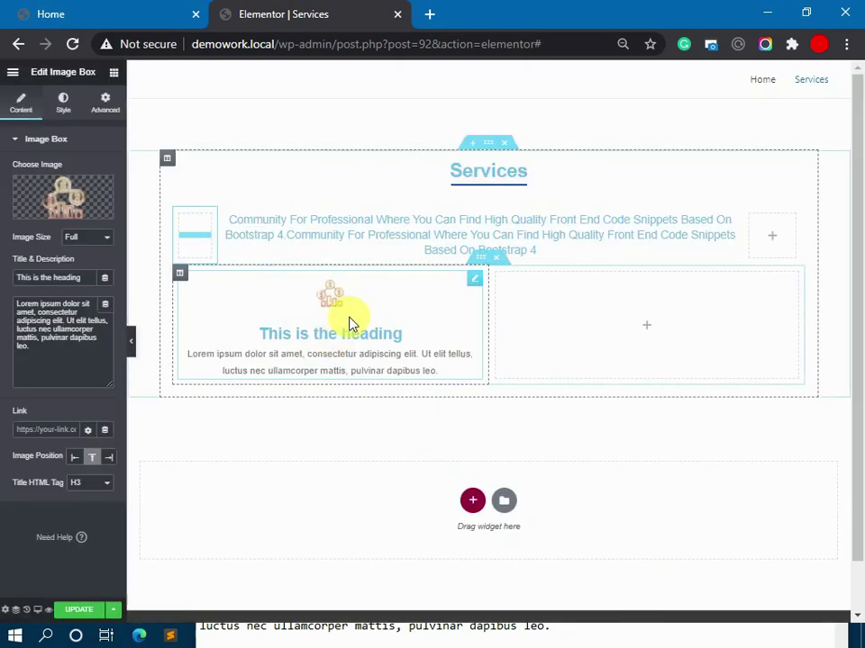
Title the image box "Live Support" to match the Home page's first services card, and check its description text.
{"action": "left_click", "coordinate": [72, 12]}
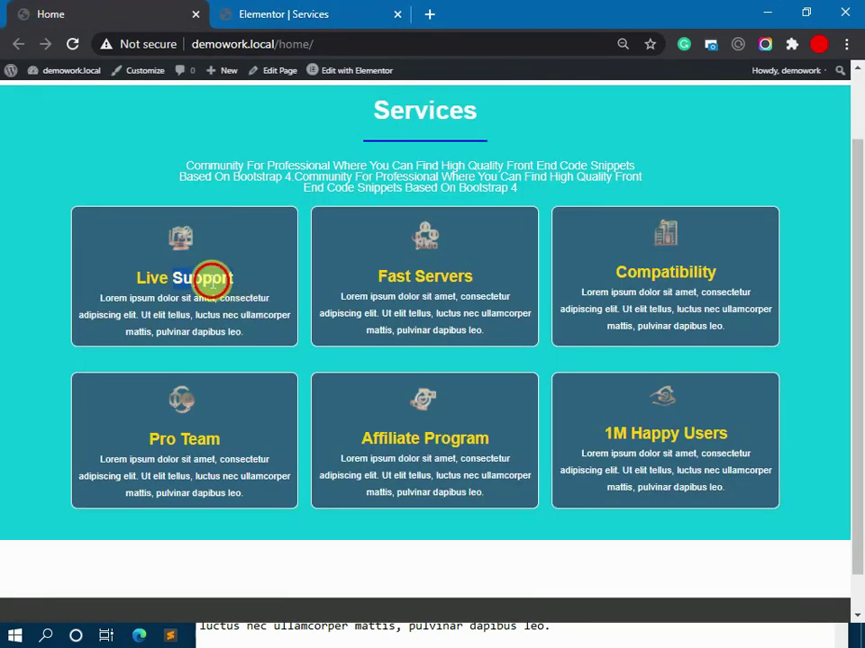
{"action": "left_click", "coordinate": [261, 14]}
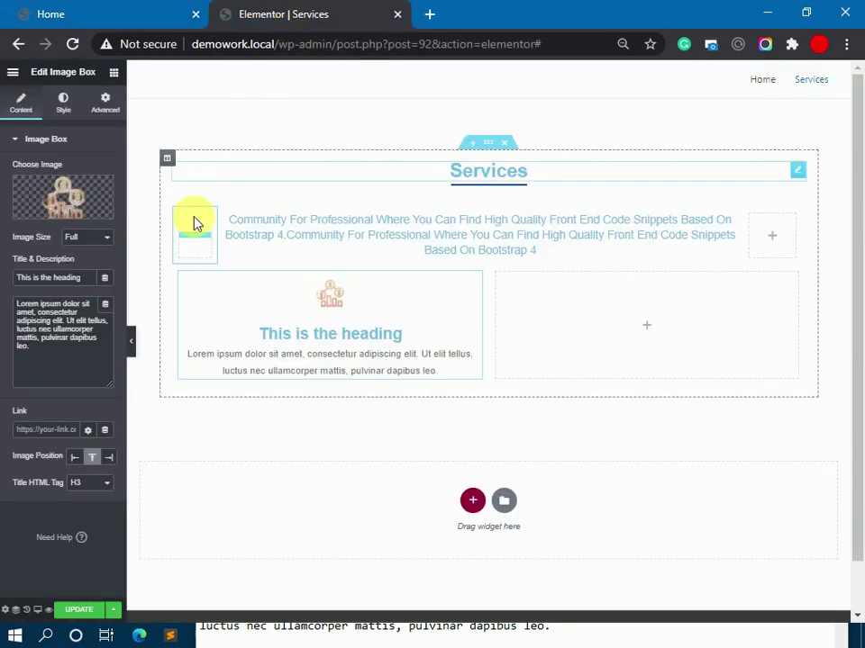
{"action": "triple_click", "coordinate": [64, 281]}
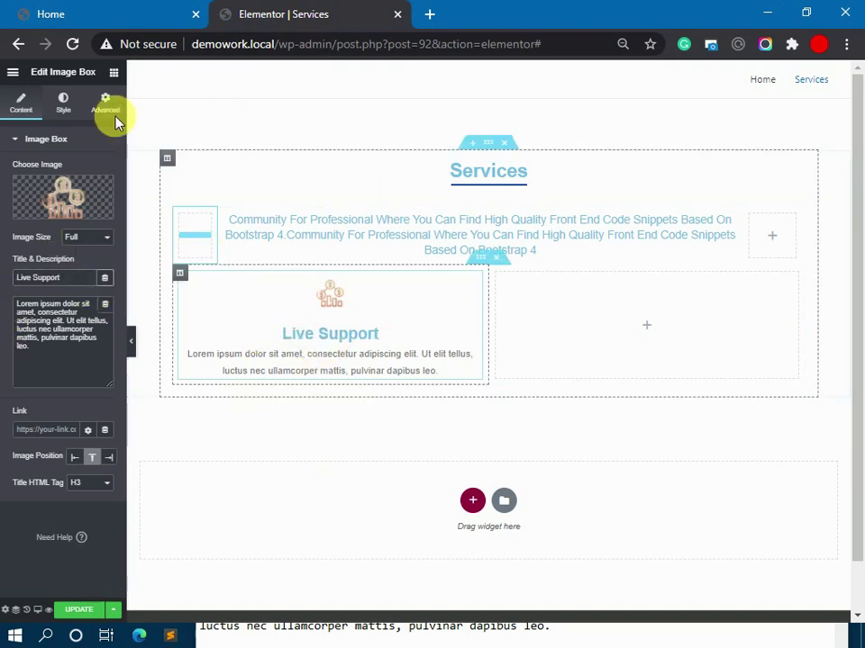
{"action": "left_click", "coordinate": [50, 11]}
{"action": "left_click", "coordinate": [220, 15]}
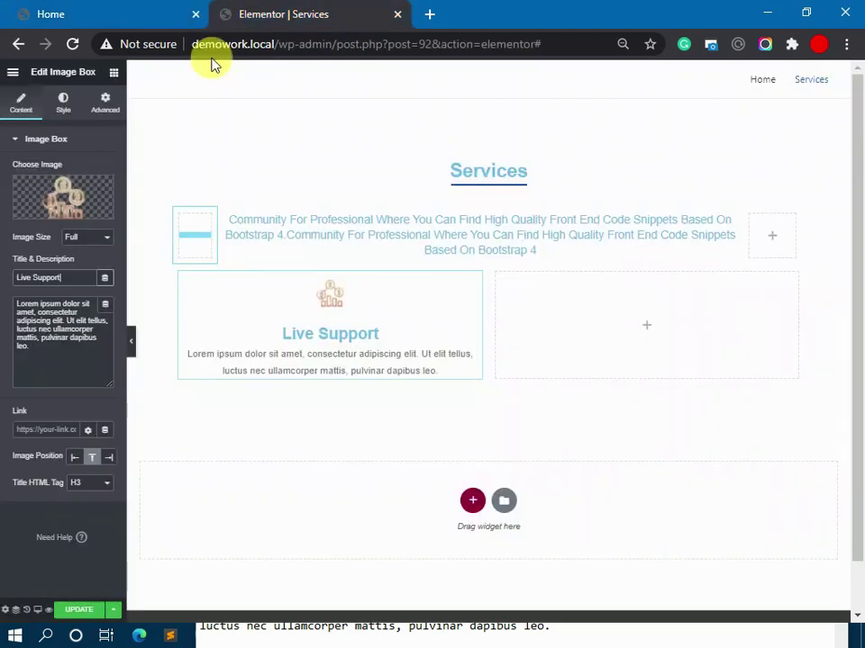
{"action": "triple_click", "coordinate": [19, 338]}
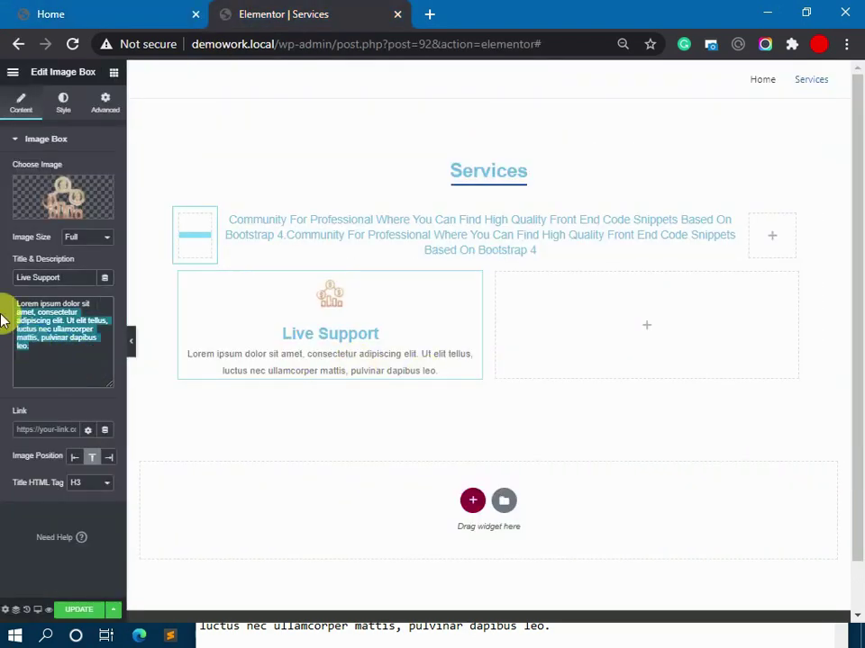
{"action": "left_click", "coordinate": [74, 359]}
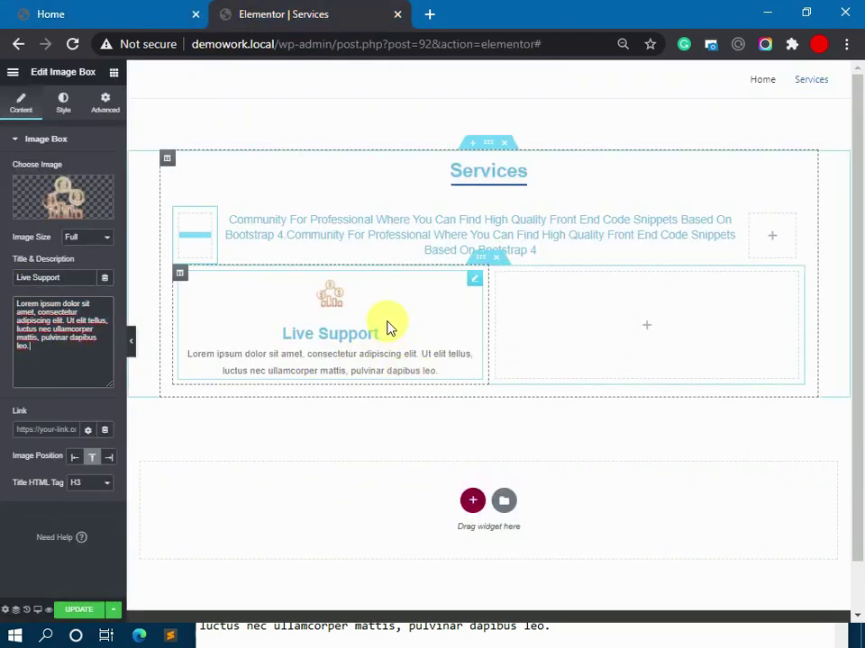
Set the image box column's margins to 10 px right and left, with 0 at the top and bottom.
{"action": "left_click", "coordinate": [180, 274]}
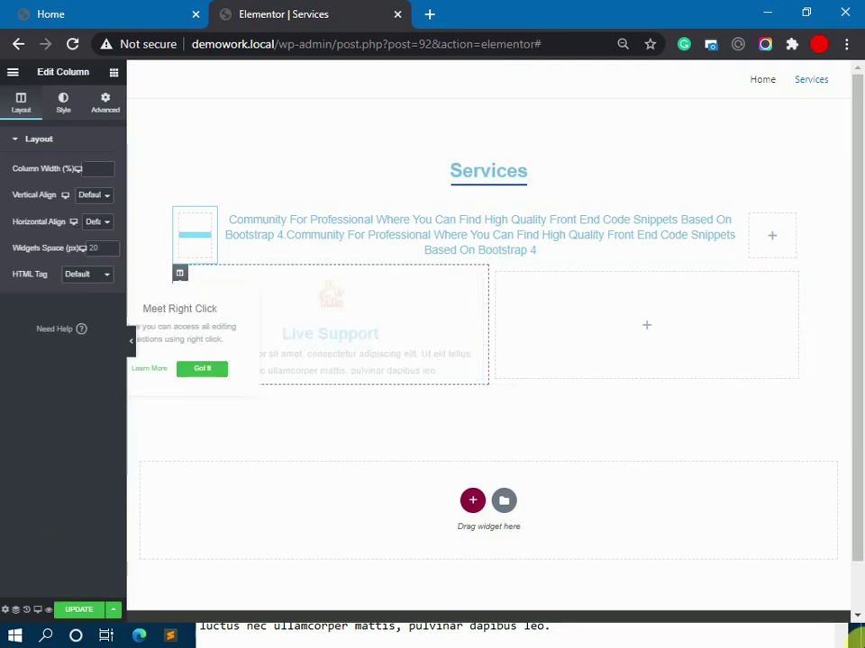
{"action": "left_click", "coordinate": [105, 99]}
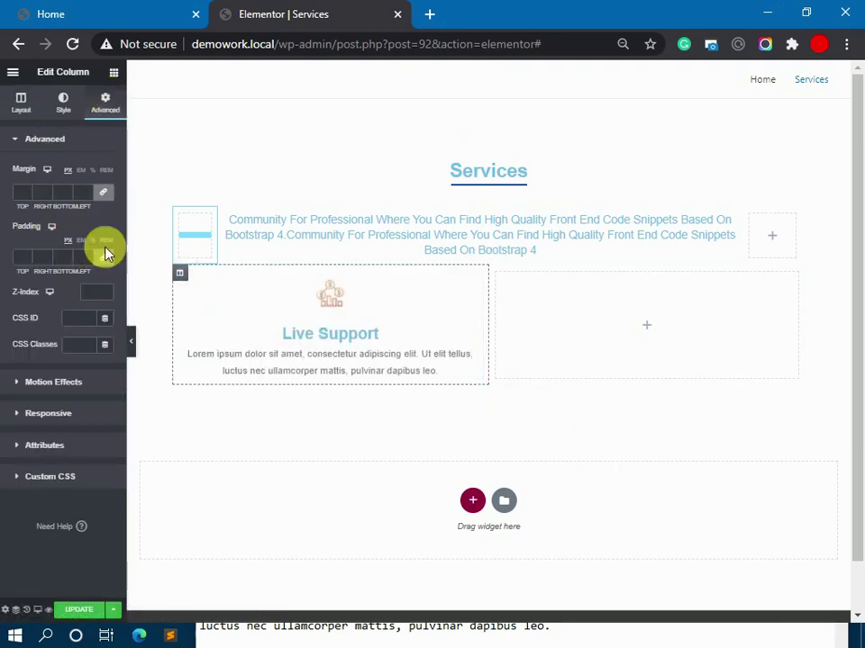
{"action": "left_click", "coordinate": [102, 192]}
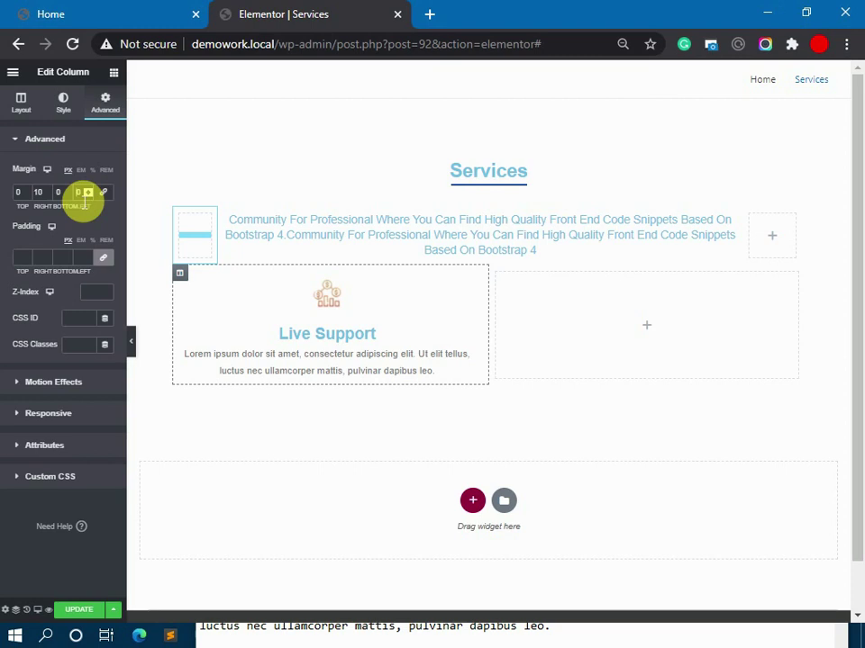
{"action": "type", "text": "1"}
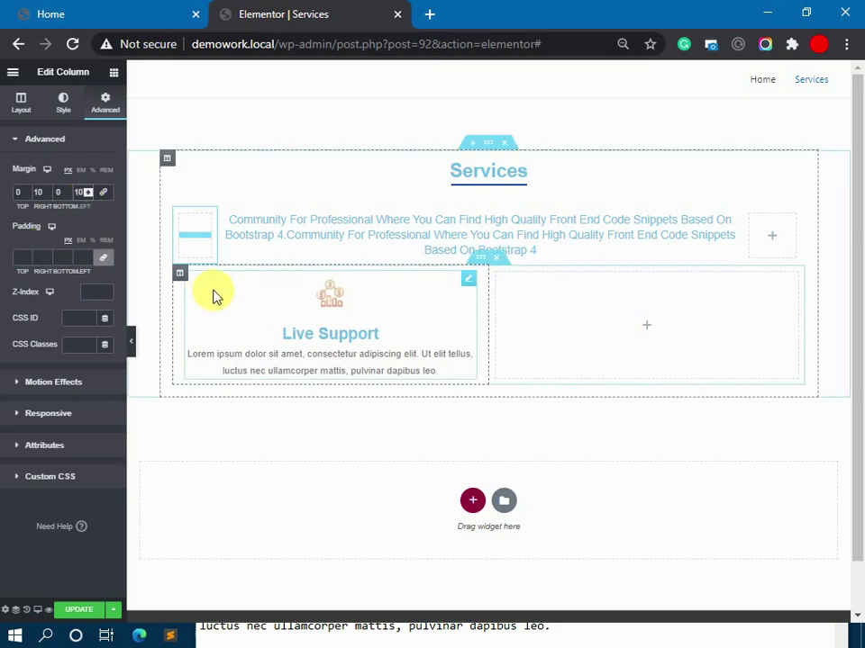
Sample the background color of the Home page's service cards with ColorZilla.
{"action": "left_click", "coordinate": [63, 99]}
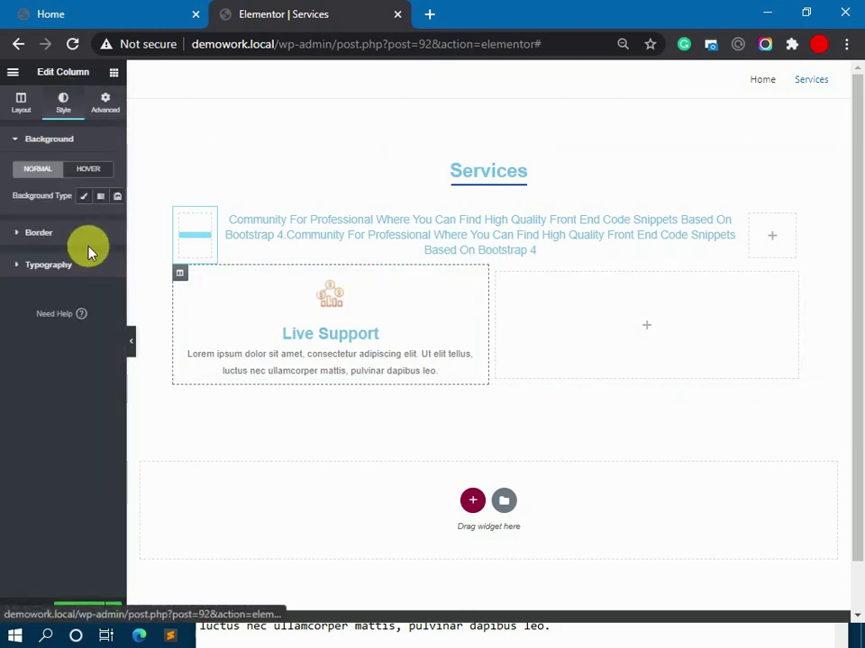
{"action": "left_click", "coordinate": [135, 9]}
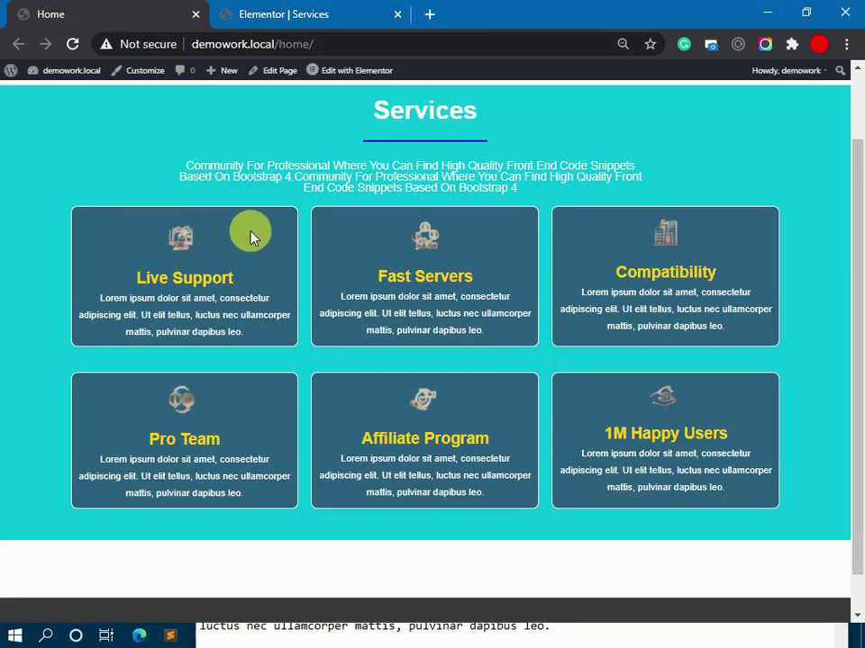
{"action": "left_click", "coordinate": [788, 47]}
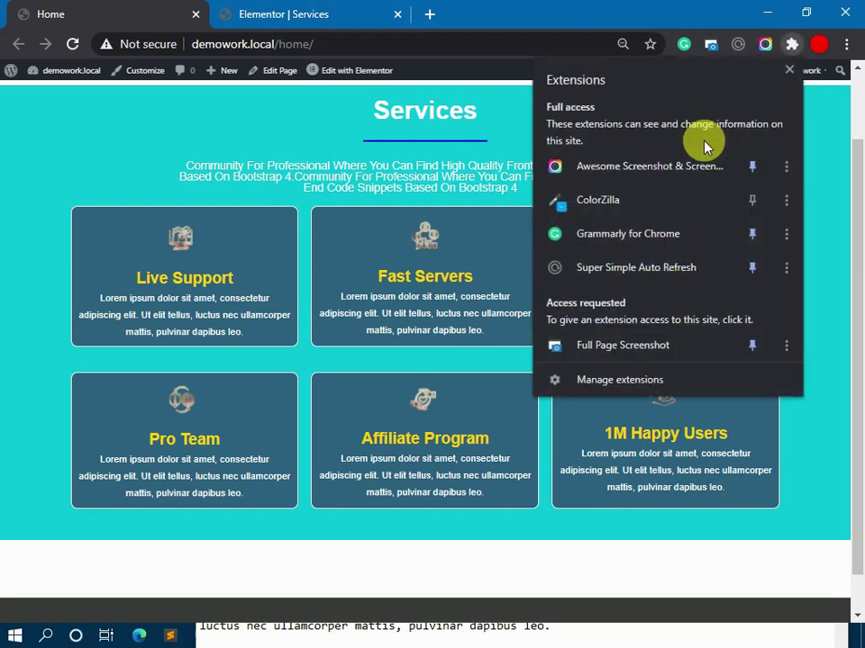
{"action": "left_click", "coordinate": [593, 208]}
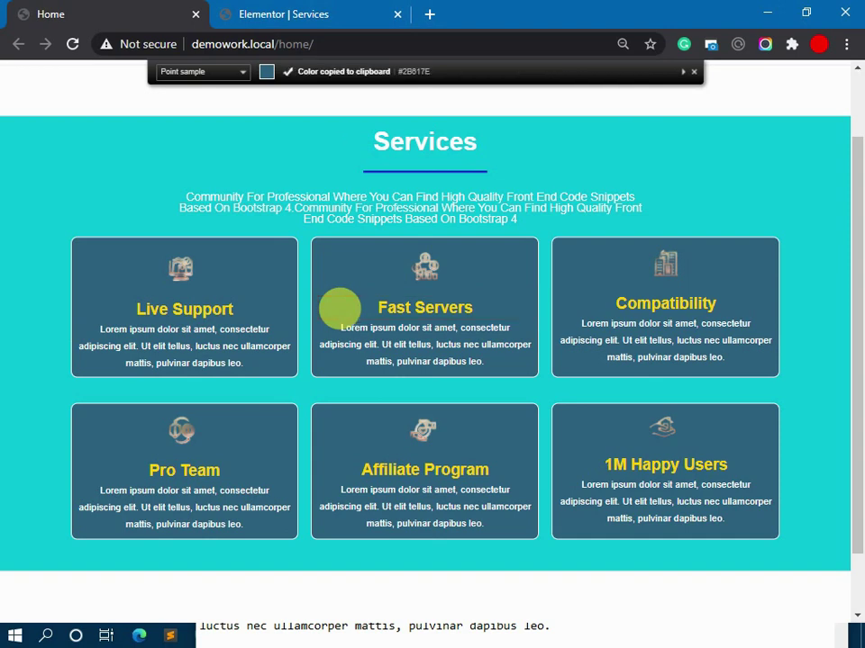
Give the Live Support column on the Services page a classic background in the sampled color #2B617E.
{"action": "left_click", "coordinate": [236, 17]}
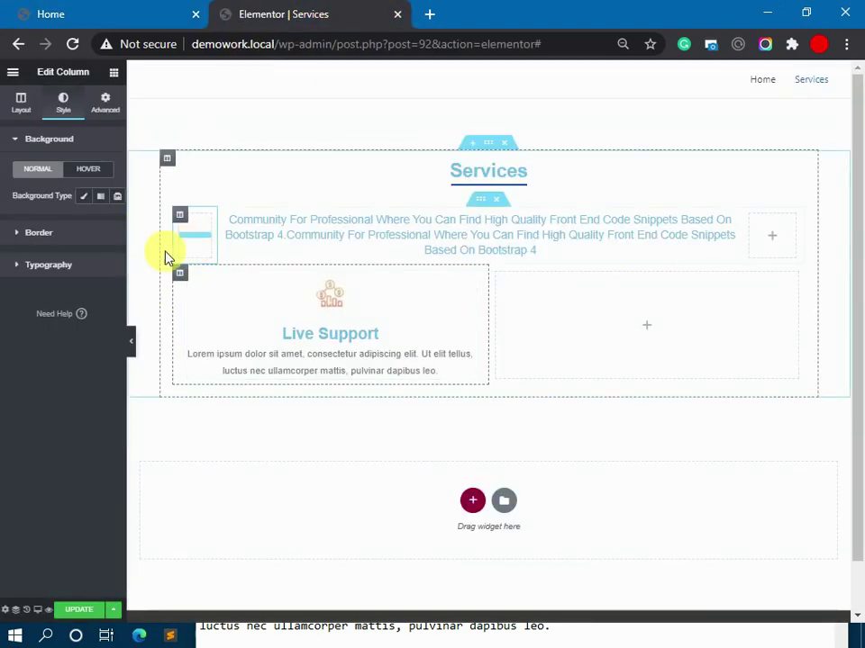
{"action": "left_click", "coordinate": [79, 198]}
{"action": "left_click", "coordinate": [105, 223]}
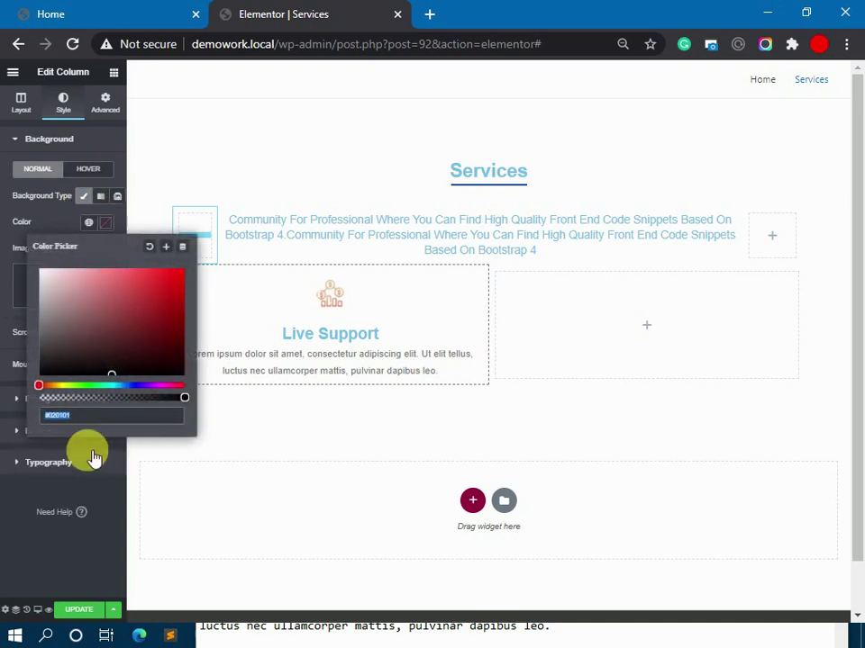
{"action": "type", "text": "#2B617E"}
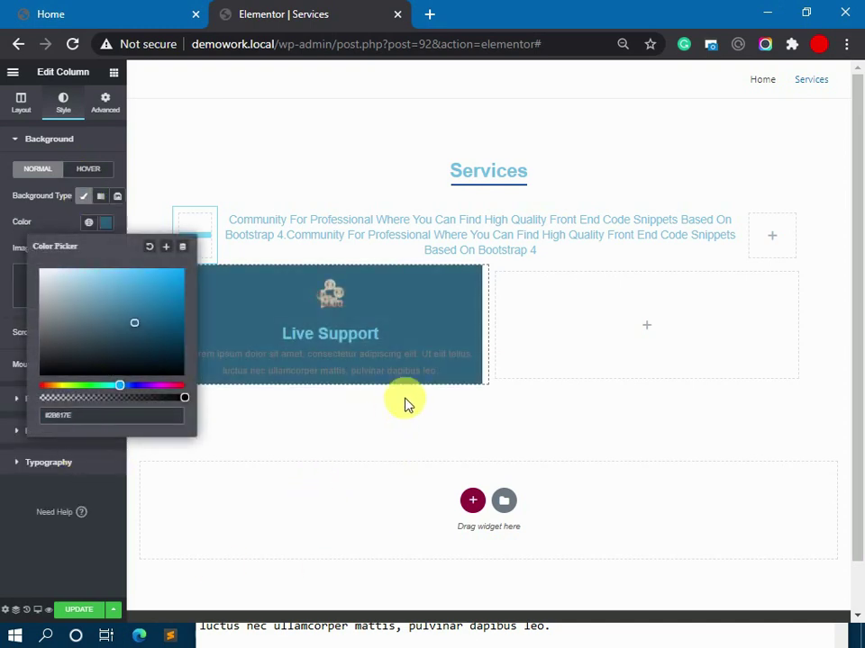
Color the Live Support image box's title #FFFFFF and its description text near-white.
{"action": "left_click", "coordinate": [333, 345]}
{"action": "left_click", "coordinate": [63, 101]}
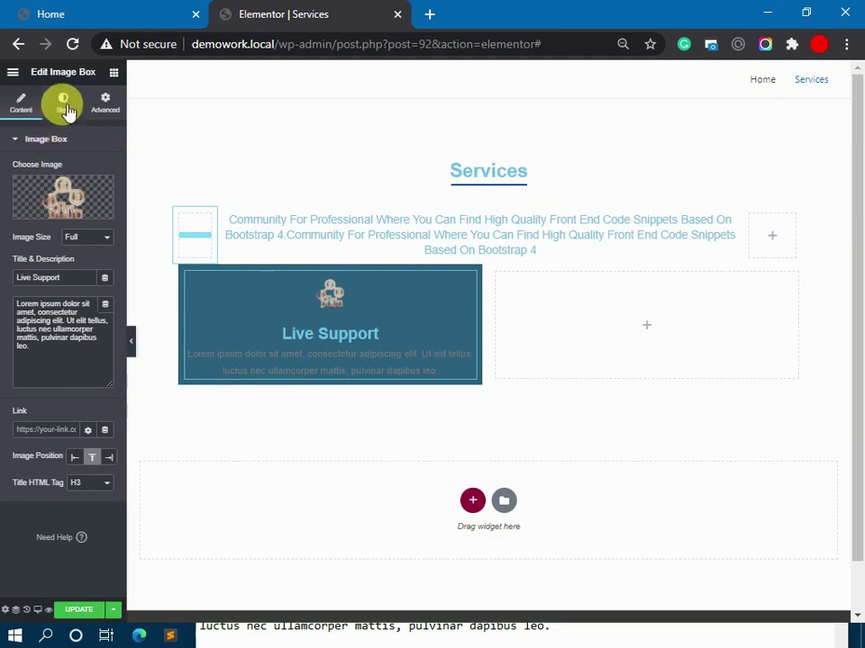
{"action": "left_click", "coordinate": [49, 144]}
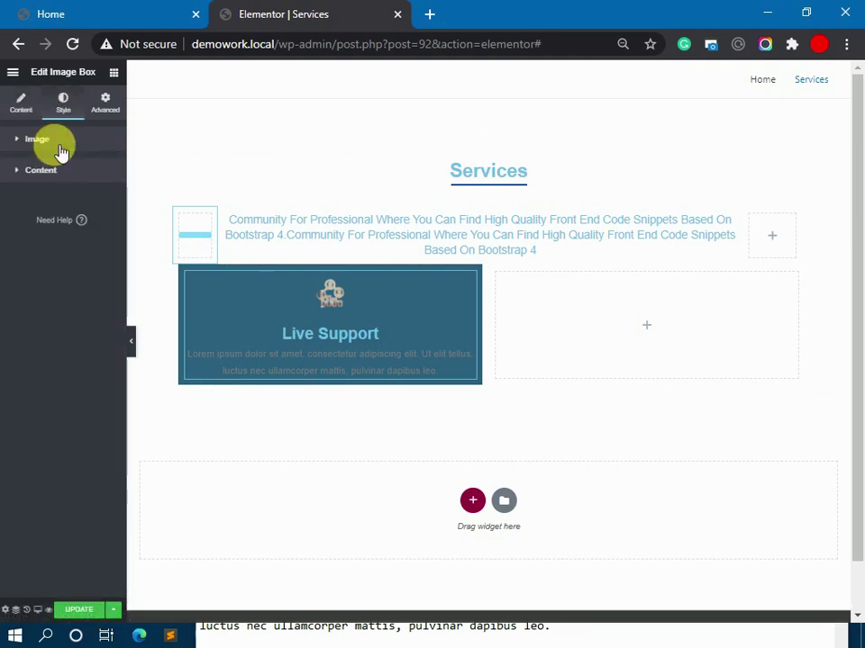
{"action": "left_click", "coordinate": [81, 170]}
{"action": "left_click", "coordinate": [106, 330]}
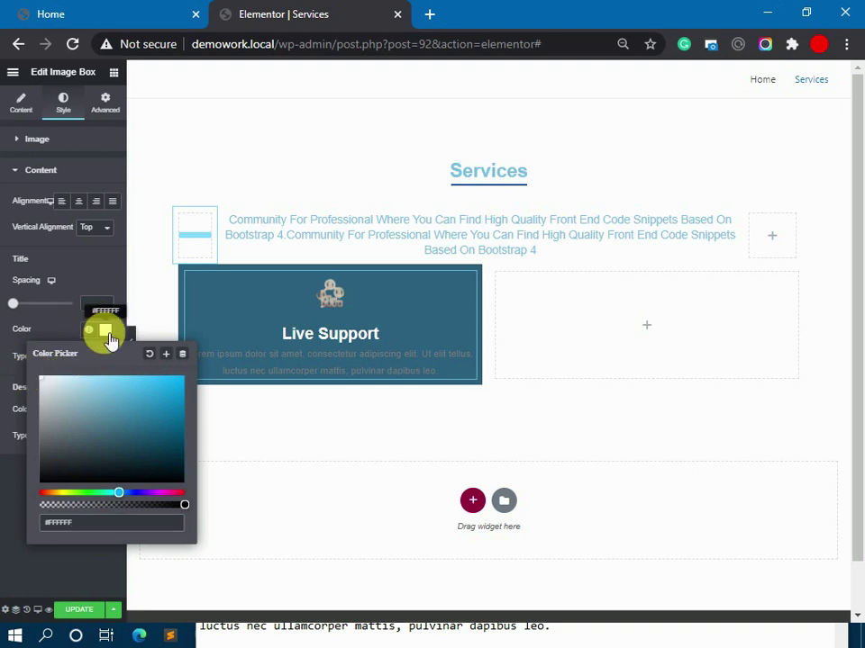
{"action": "left_click", "coordinate": [106, 331]}
{"action": "left_click", "coordinate": [106, 412]}
{"action": "left_click", "coordinate": [42, 231]}
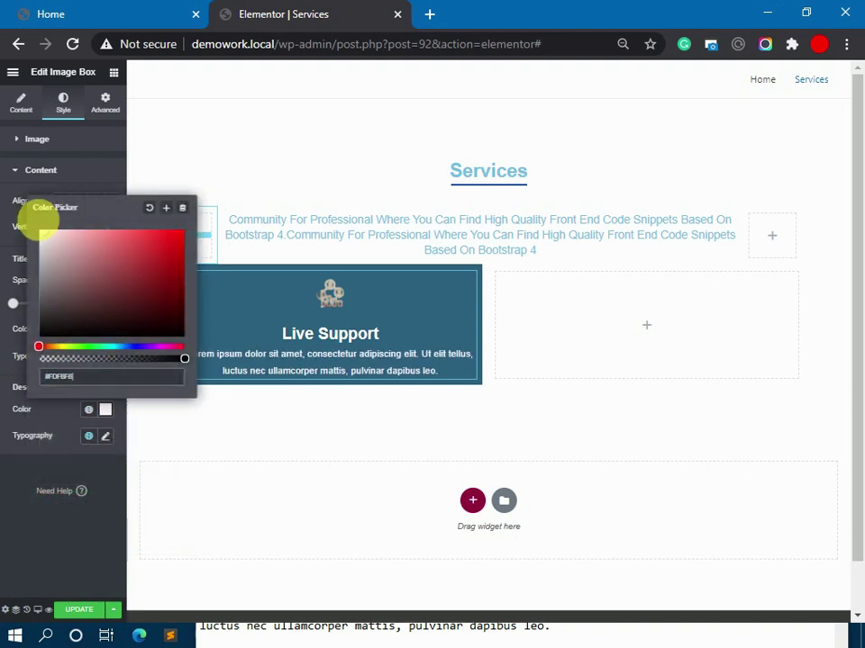
{"action": "left_click", "coordinate": [50, 527]}
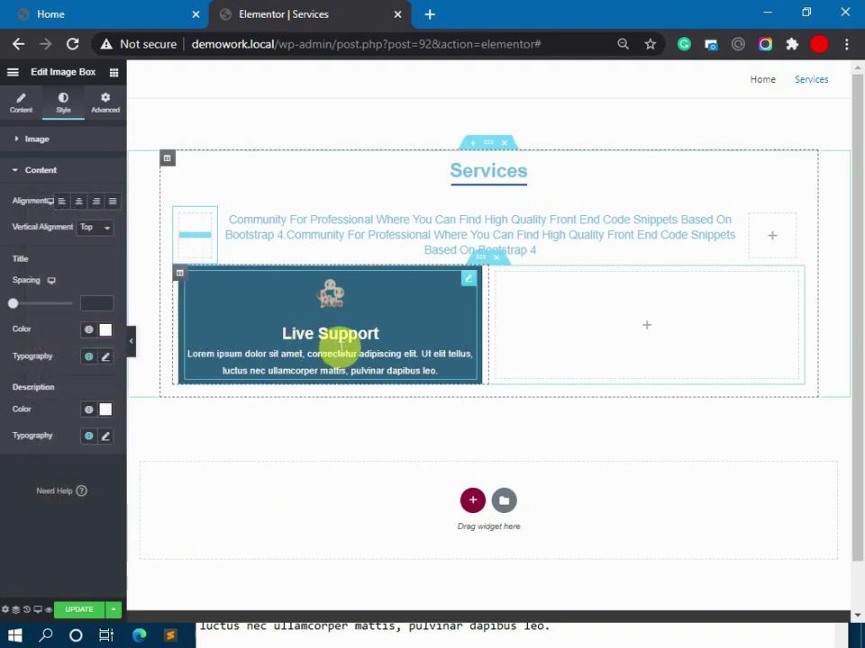
{"action": "left_click", "coordinate": [67, 141]}
{"action": "left_click", "coordinate": [54, 139]}
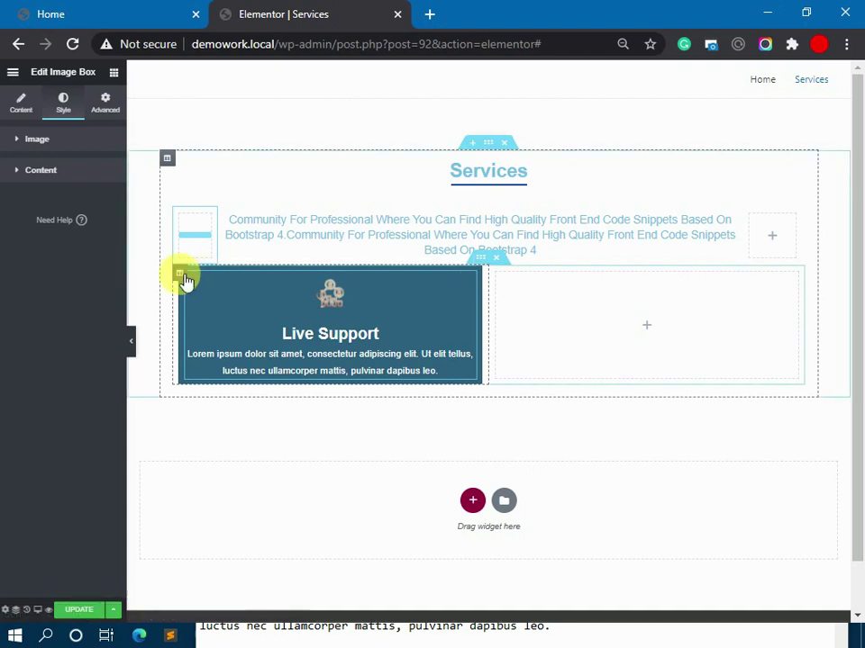
Round the Live Support column's corners with a border radius of 10 px on all sides.
{"action": "left_click", "coordinate": [182, 275]}
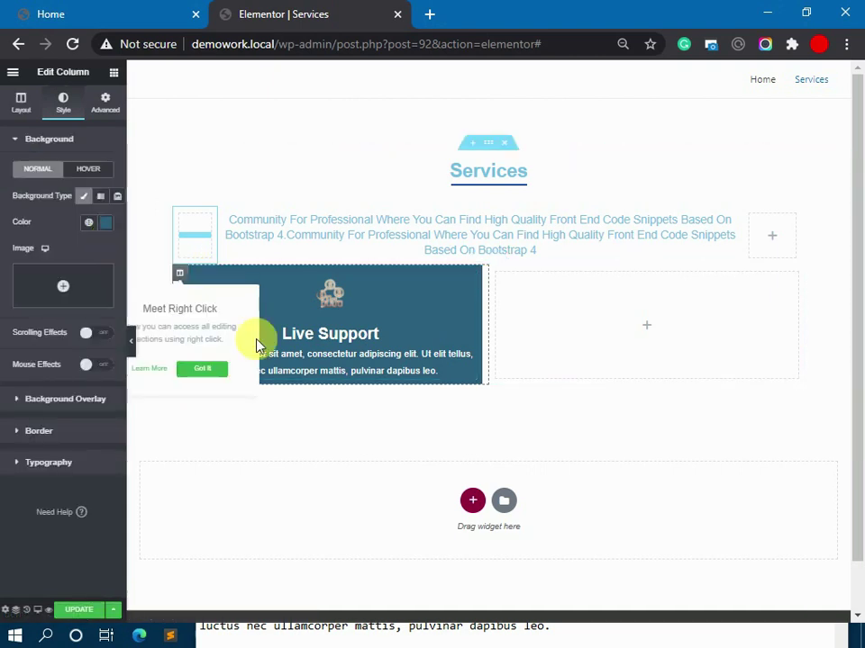
{"action": "left_click", "coordinate": [68, 432]}
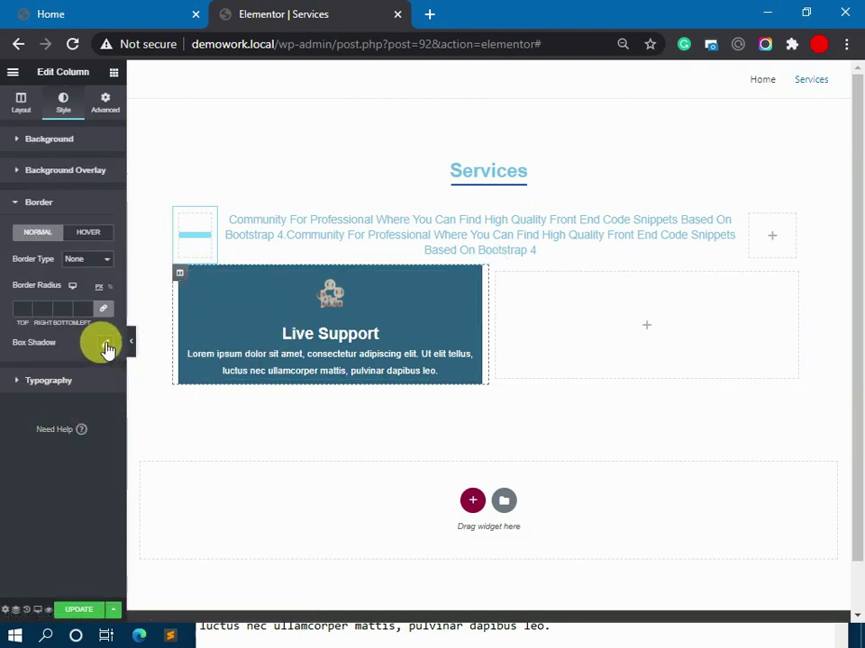
{"action": "left_click", "coordinate": [27, 316]}
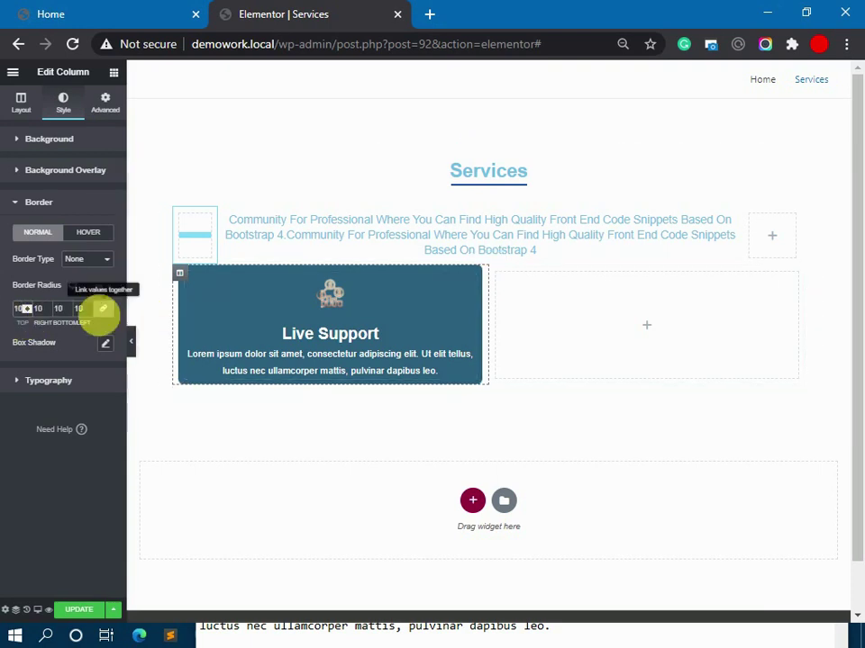
Add a solid 1 px border in #FFFFFF around the Live Support column and compare it with the Home page's cards.
{"action": "left_click", "coordinate": [84, 260]}
{"action": "left_click", "coordinate": [79, 284]}
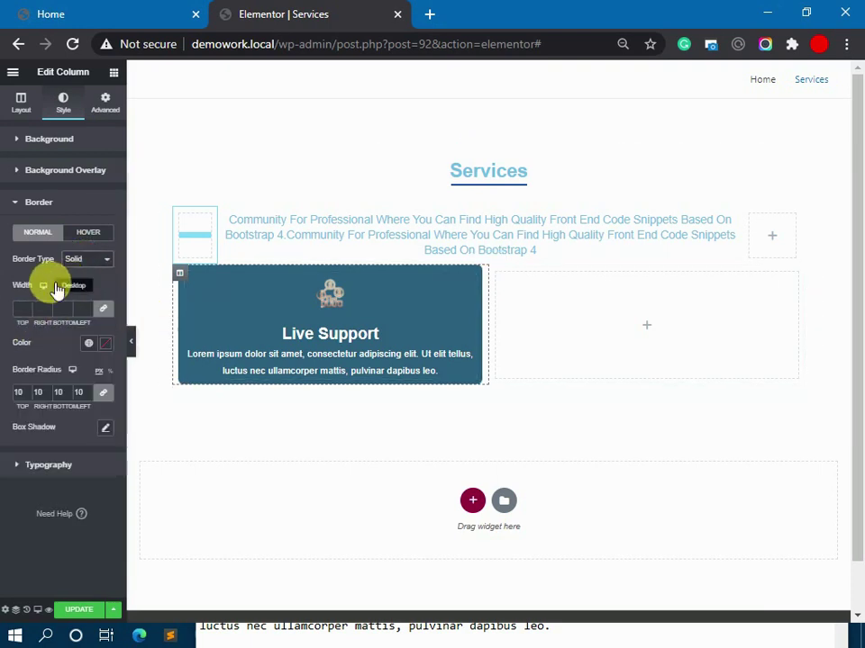
{"action": "left_click", "coordinate": [88, 313]}
{"action": "type", "text": "1"}
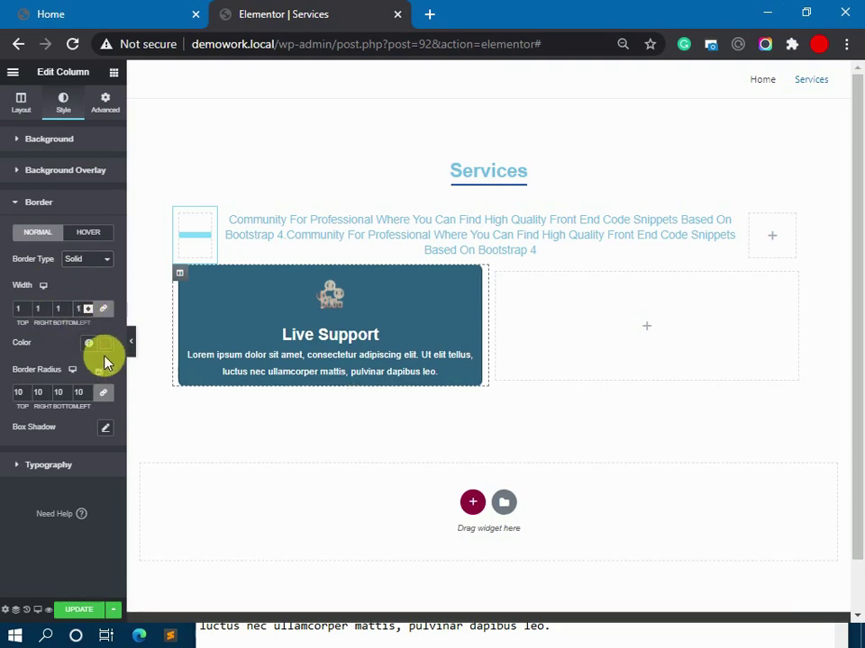
{"action": "left_click", "coordinate": [105, 343]}
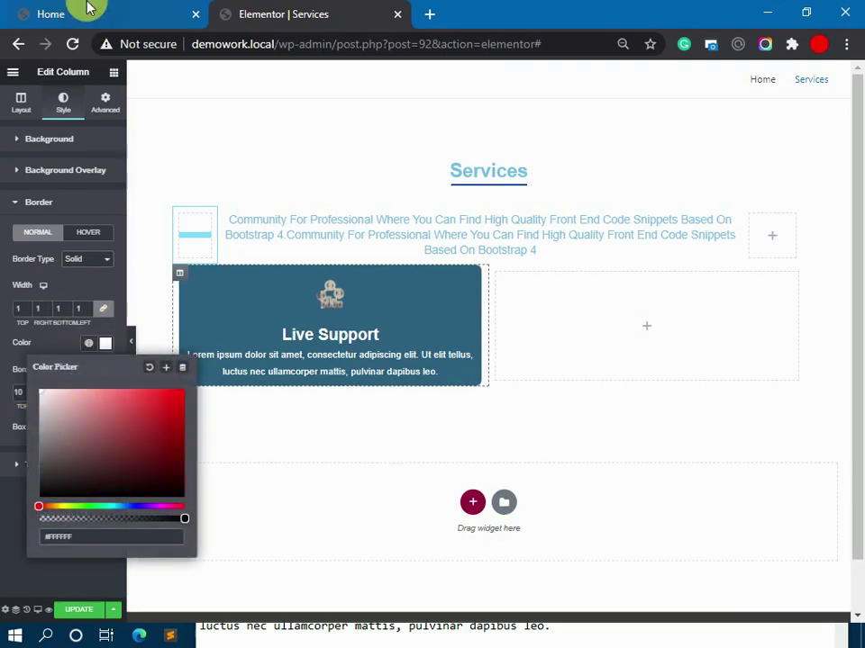
{"action": "left_click", "coordinate": [65, 11]}
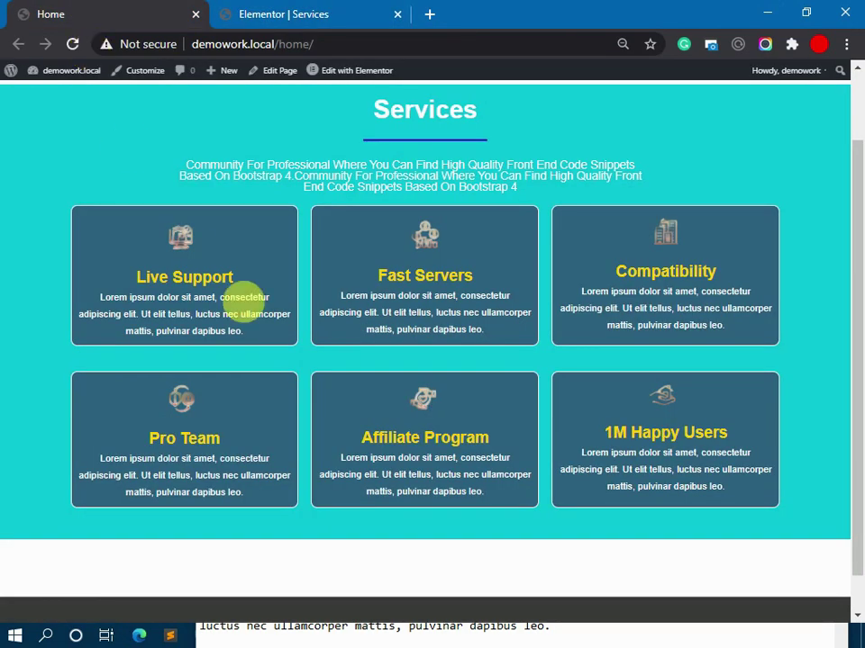
{"action": "left_click", "coordinate": [281, 10]}
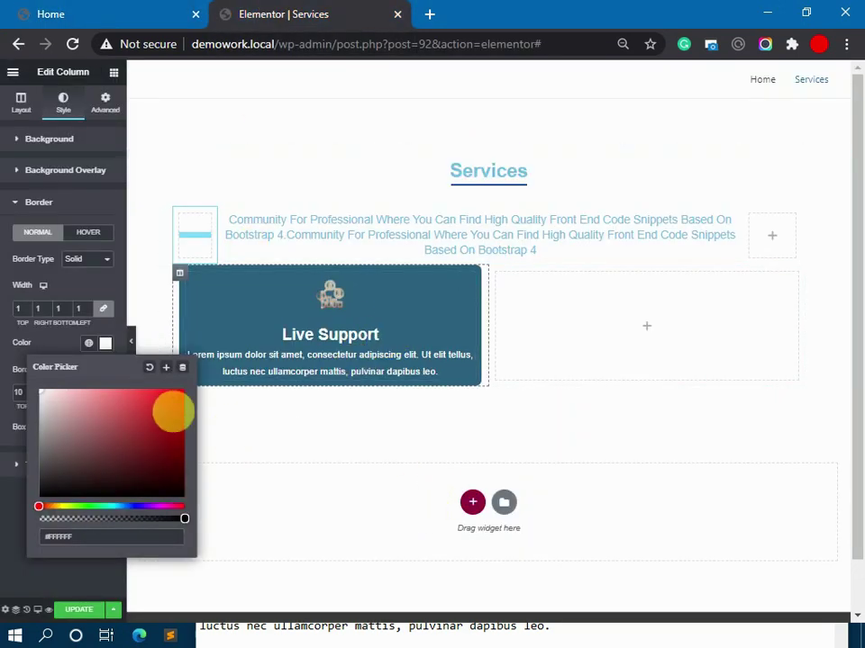
Duplicate the Live Support column and delete the empty column beside the copy.
{"action": "right_click", "coordinate": [182, 273]}
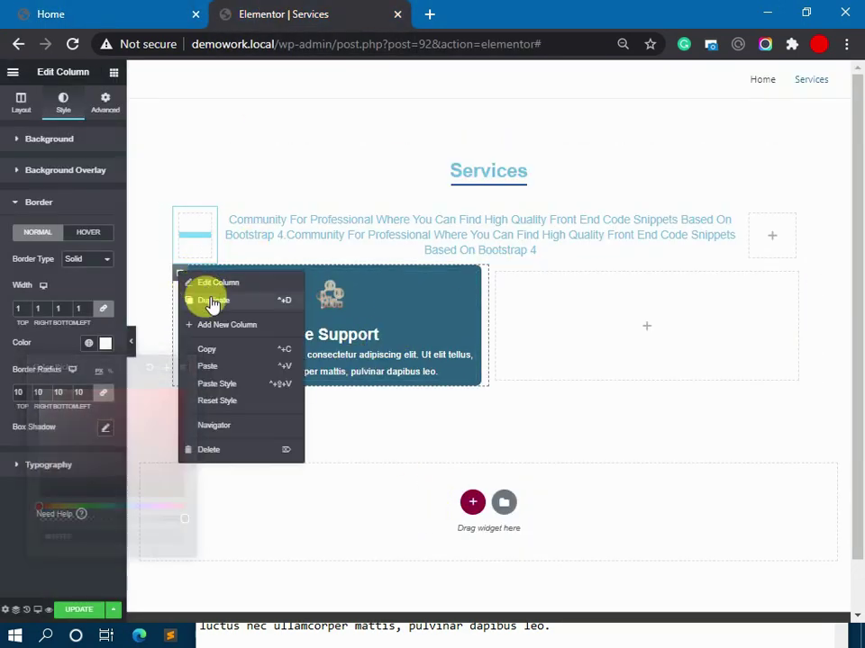
{"action": "left_click", "coordinate": [212, 303]}
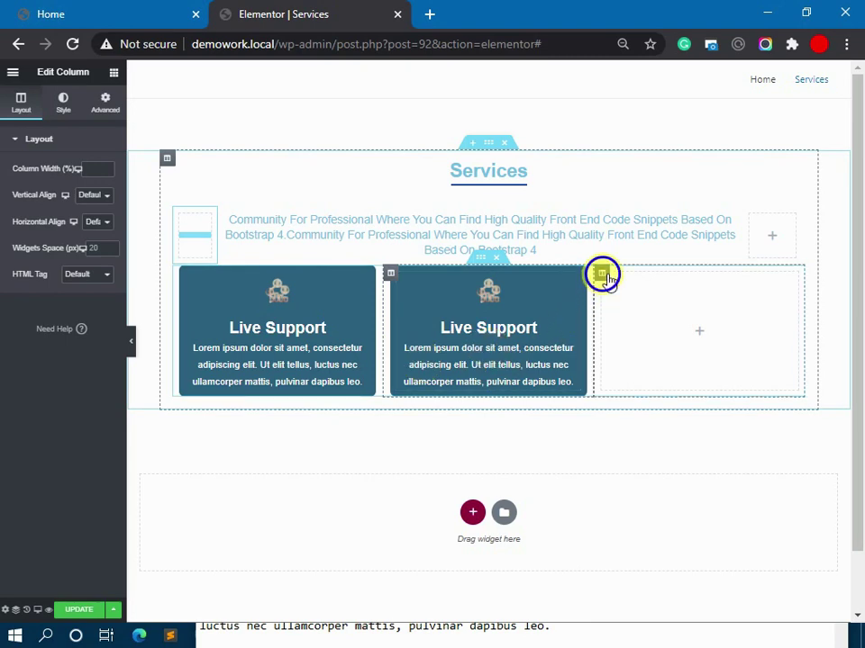
{"action": "right_click", "coordinate": [601, 274]}
{"action": "left_click", "coordinate": [631, 451]}
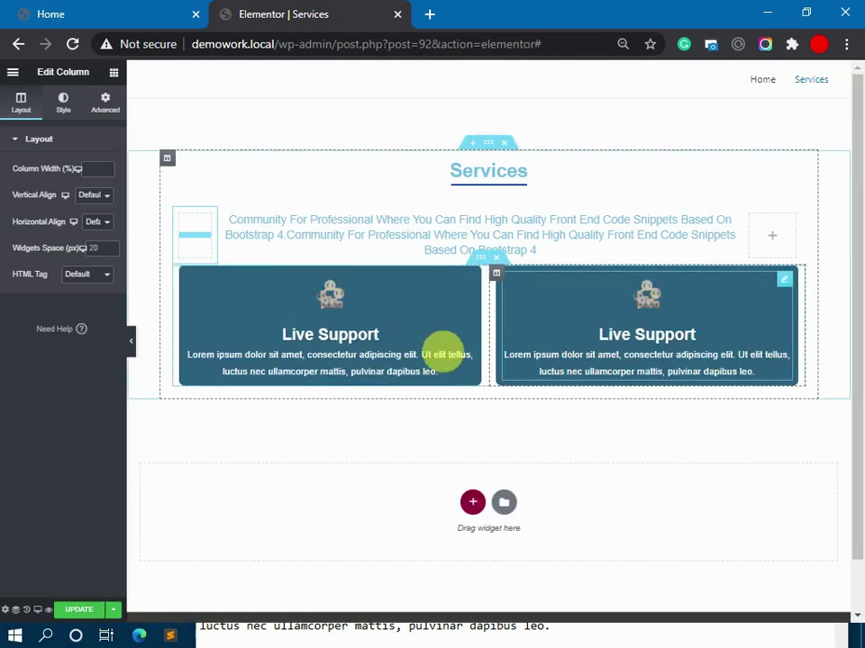
Select the outer Services section and sample the turquoise background of the Home page's services section with the page color picker.
{"action": "left_click", "coordinate": [491, 148]}
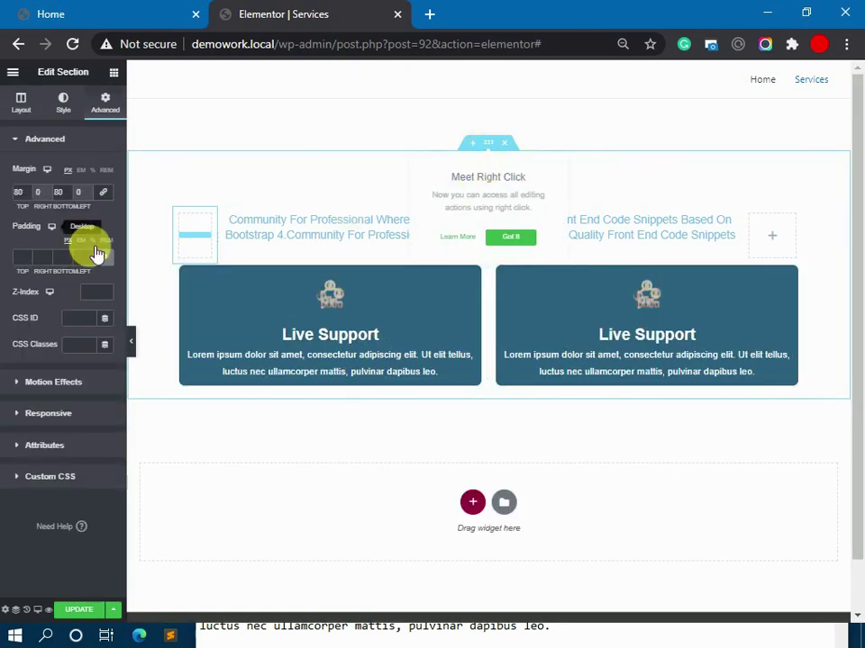
{"action": "key", "text": "ctrl+Tab"}
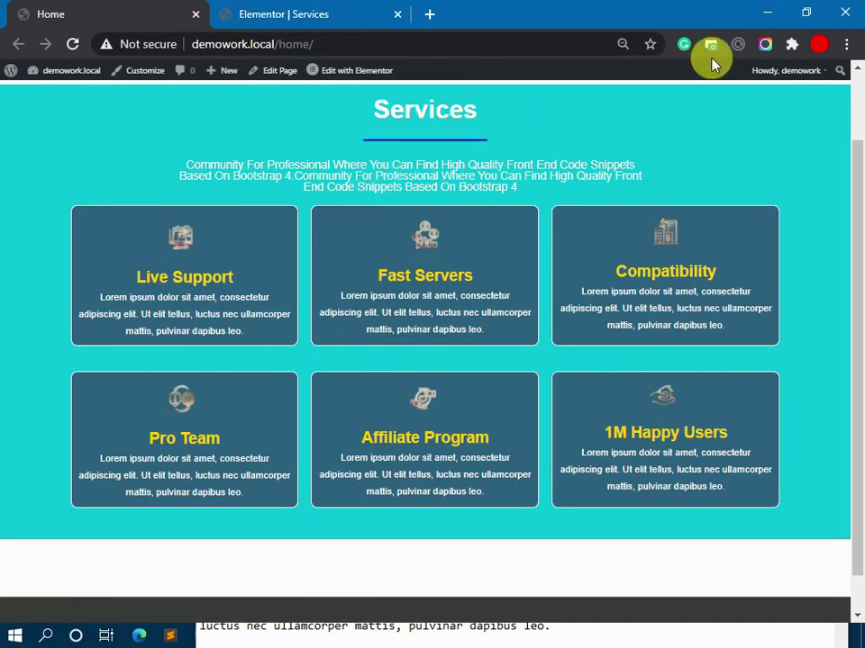
{"action": "left_click", "coordinate": [792, 47]}
{"action": "left_click", "coordinate": [628, 194]}
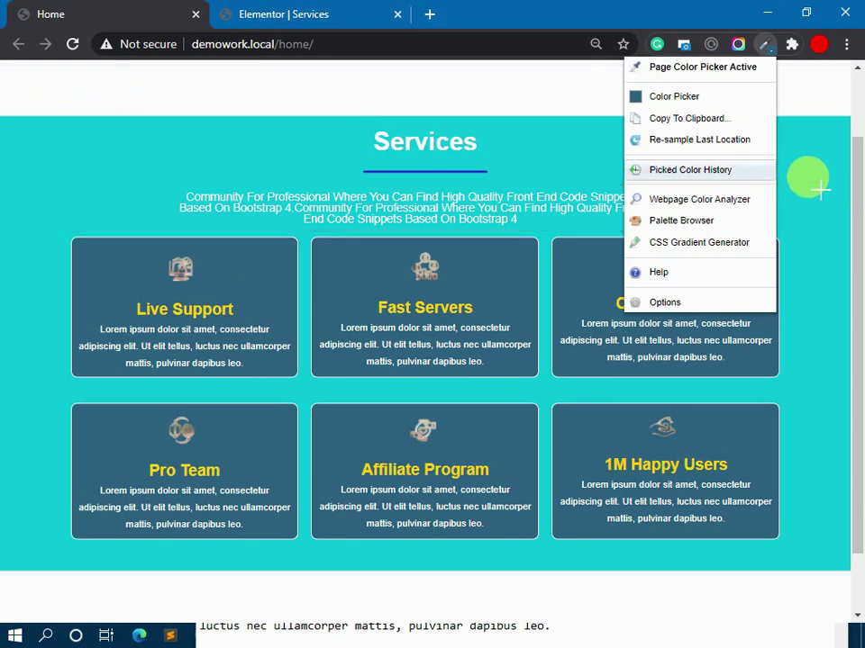
{"action": "left_click", "coordinate": [196, 170]}
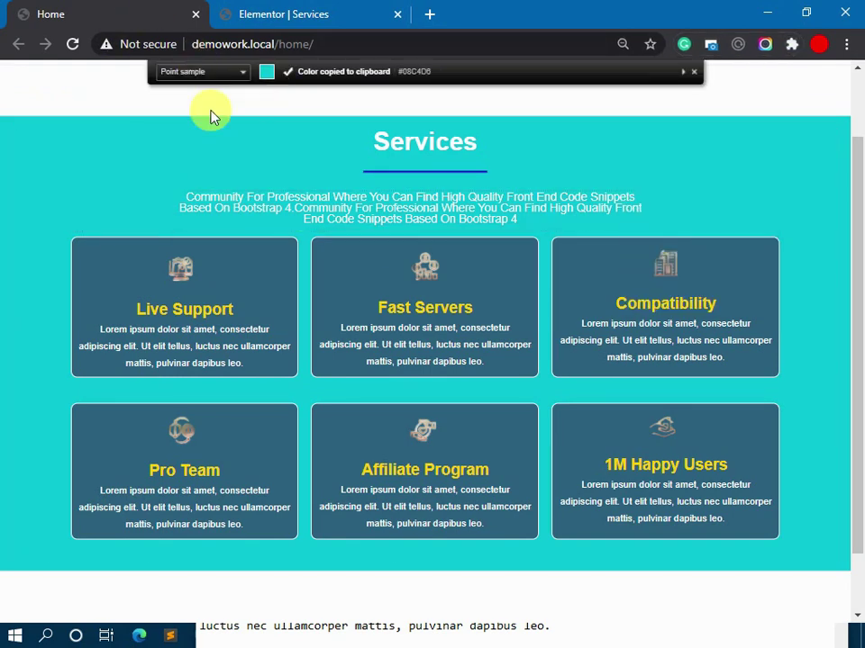
Give the outer section of the Services page a classic background in the sampled color #08C4D6.
{"action": "left_click", "coordinate": [263, 15]}
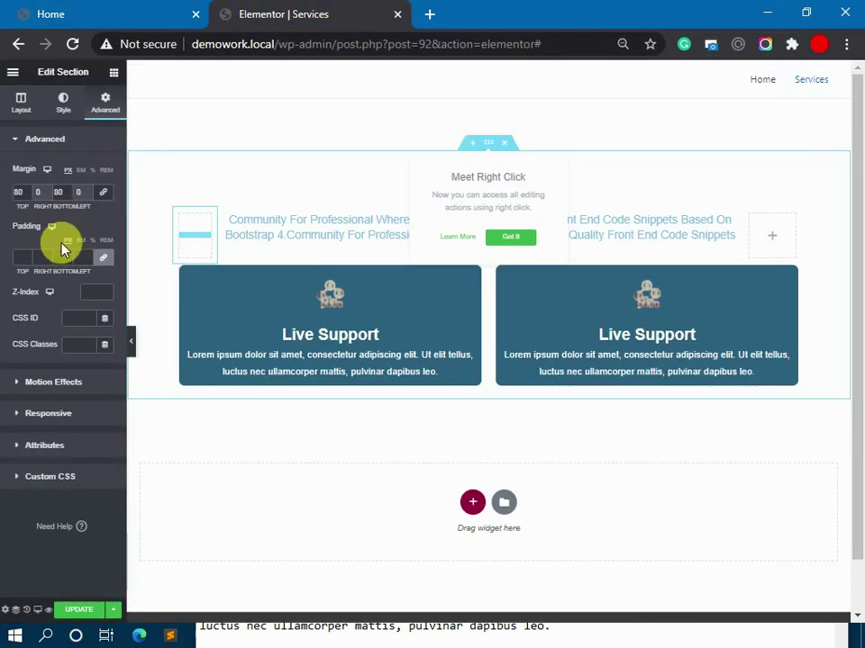
{"action": "left_click", "coordinate": [64, 107]}
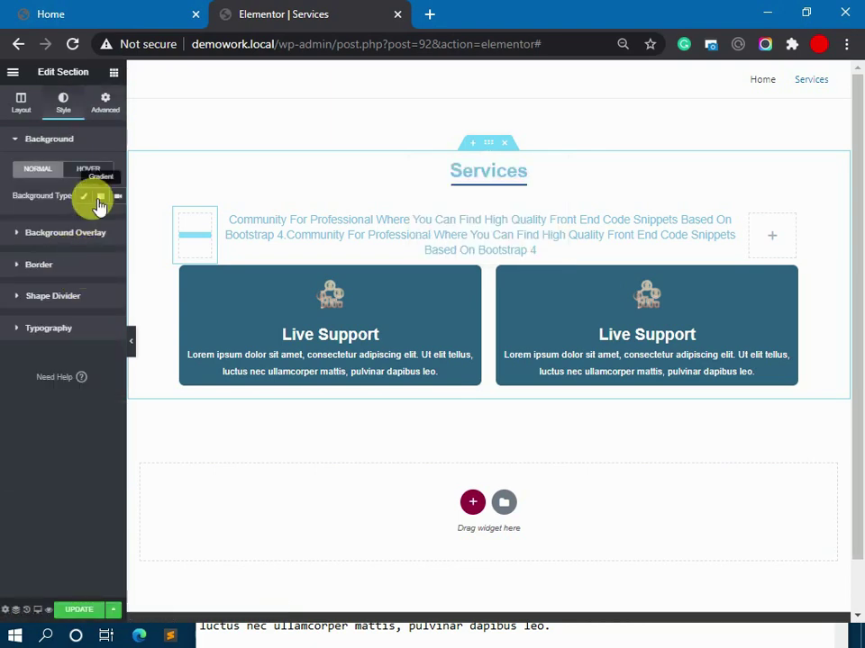
{"action": "left_click", "coordinate": [94, 197]}
{"action": "left_click", "coordinate": [106, 221]}
{"action": "left_click", "coordinate": [83, 412]}
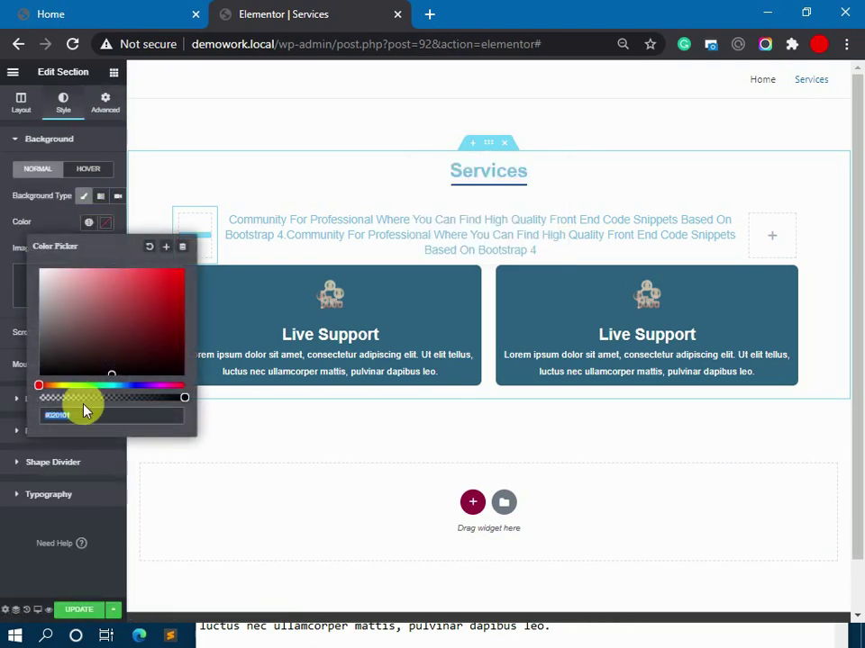
{"action": "key", "text": "ctrl+v"}
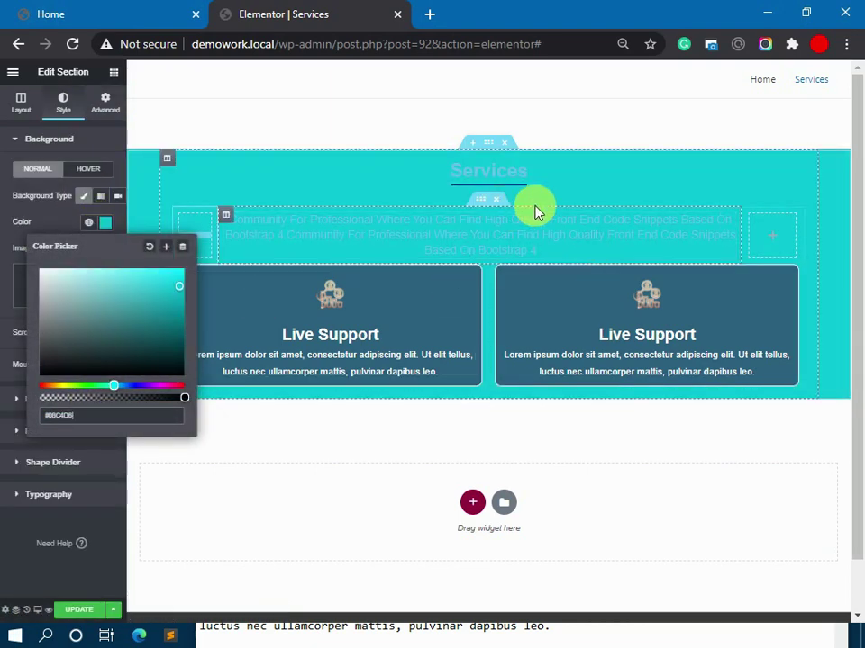